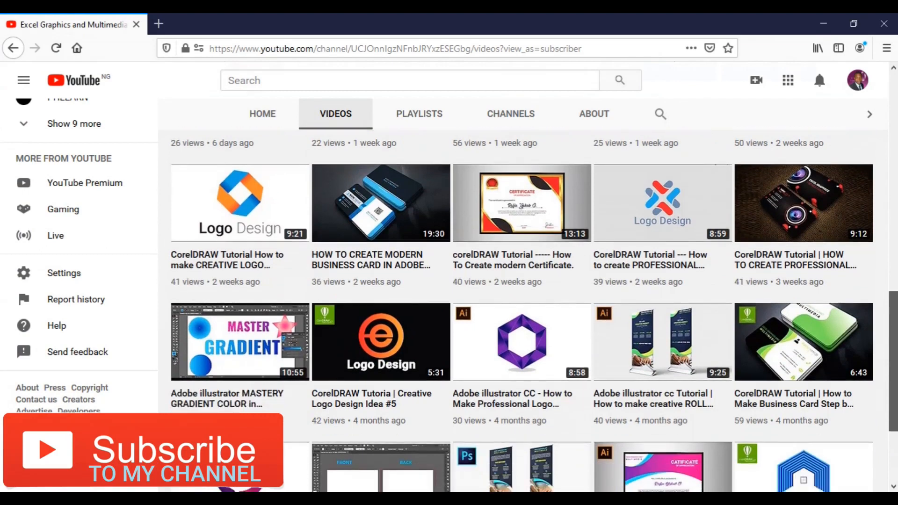
pyautogui.scroll(2, 533, 310)
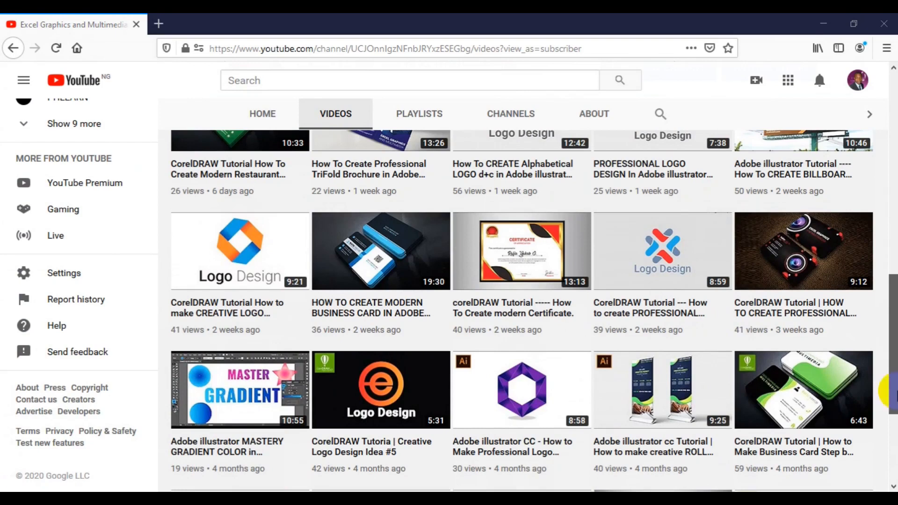
pyautogui.moveTo(896, 395); pyautogui.dragTo(896, 299)
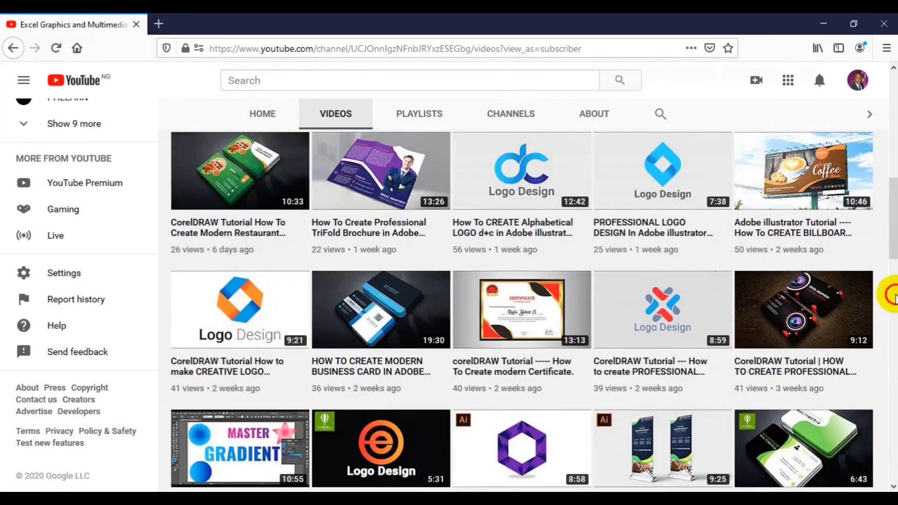
pyautogui.moveTo(895, 212); pyautogui.dragTo(896, 187)
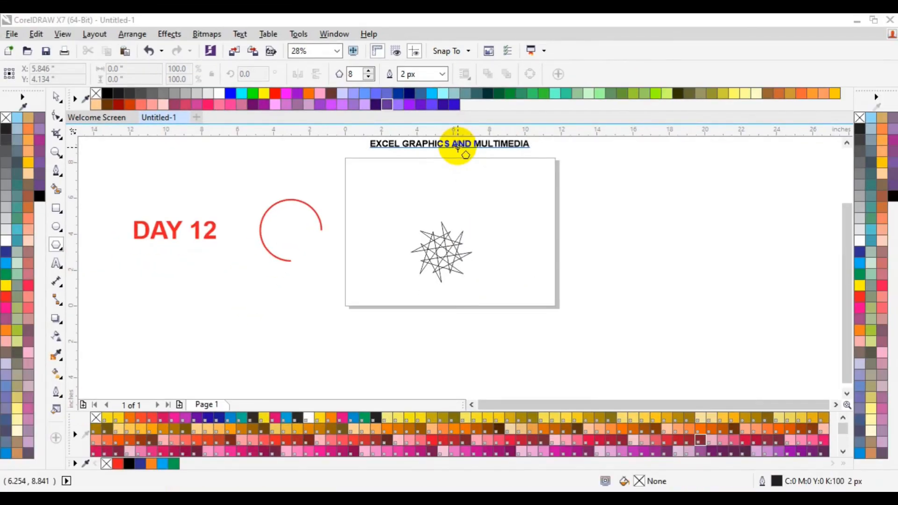
# - Delete the starburst polygon and draw a five-point star about 3.45 by 3.28 inches with the Star tool, centred on the page
pyautogui.click(441, 252)
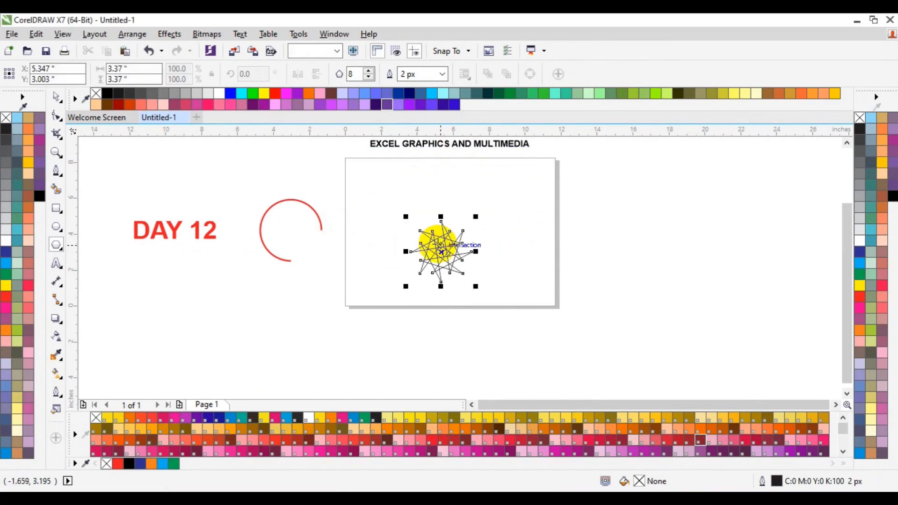
pyautogui.press('Delete')
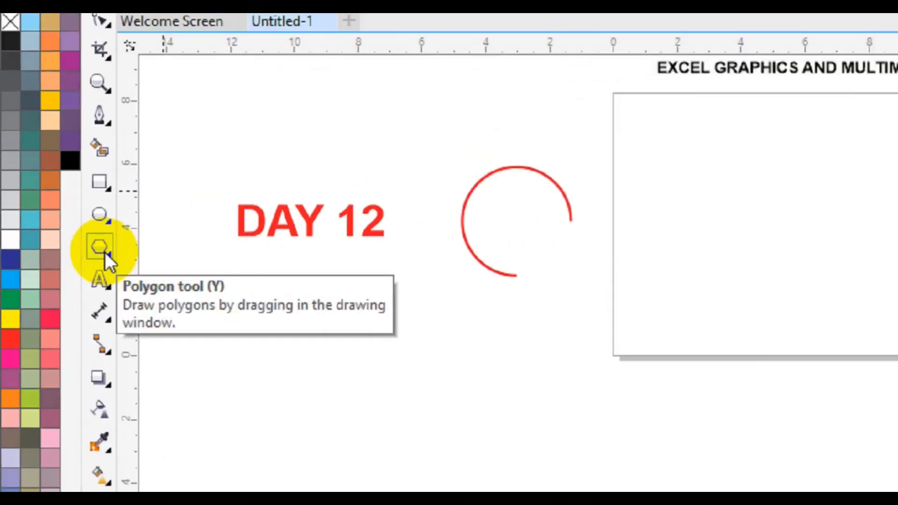
pyautogui.click(59, 252)
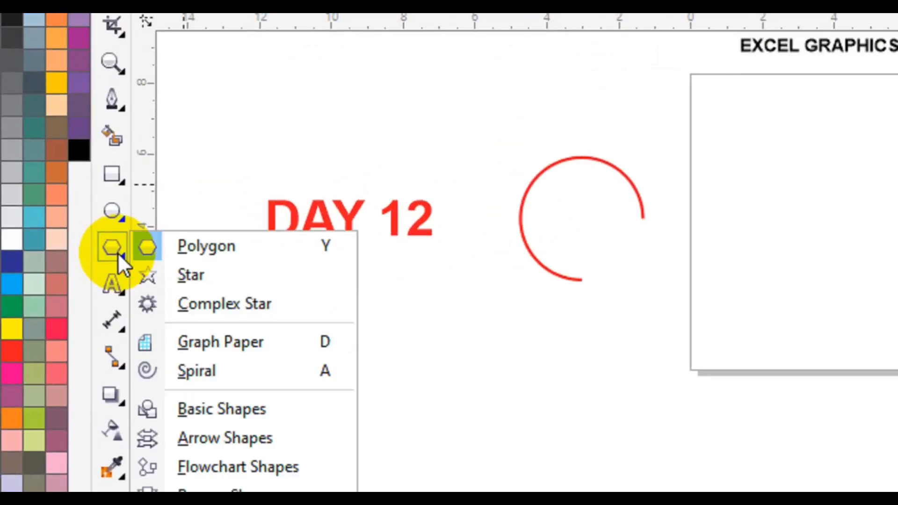
pyautogui.click(187, 277)
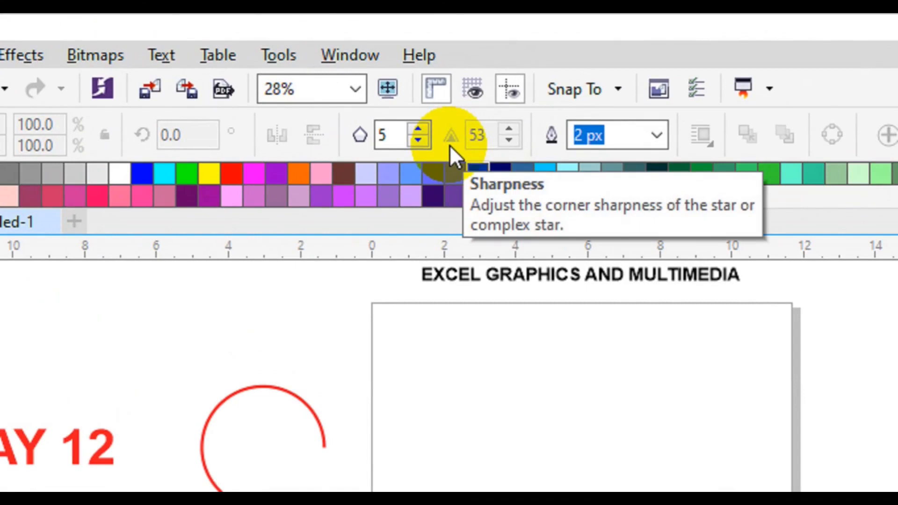
pyautogui.click(393, 139)
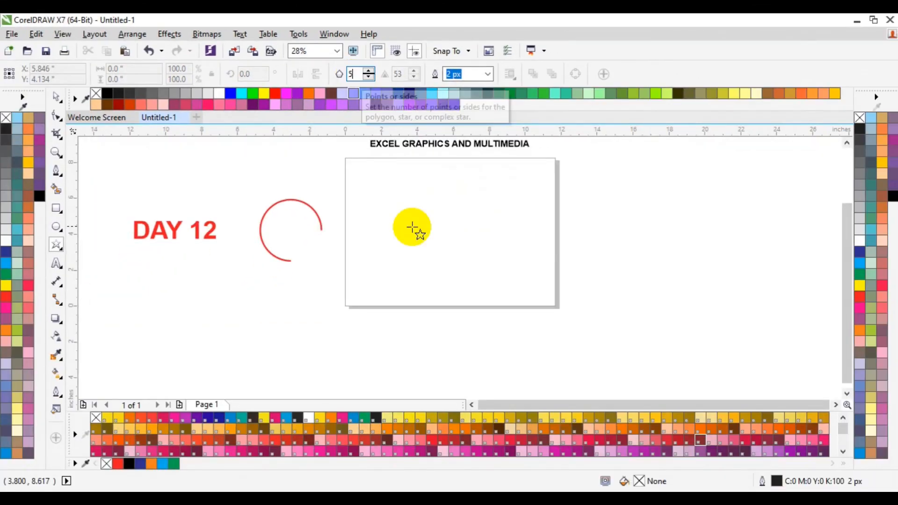
pyautogui.moveTo(412, 226); pyautogui.dragTo(476, 278)
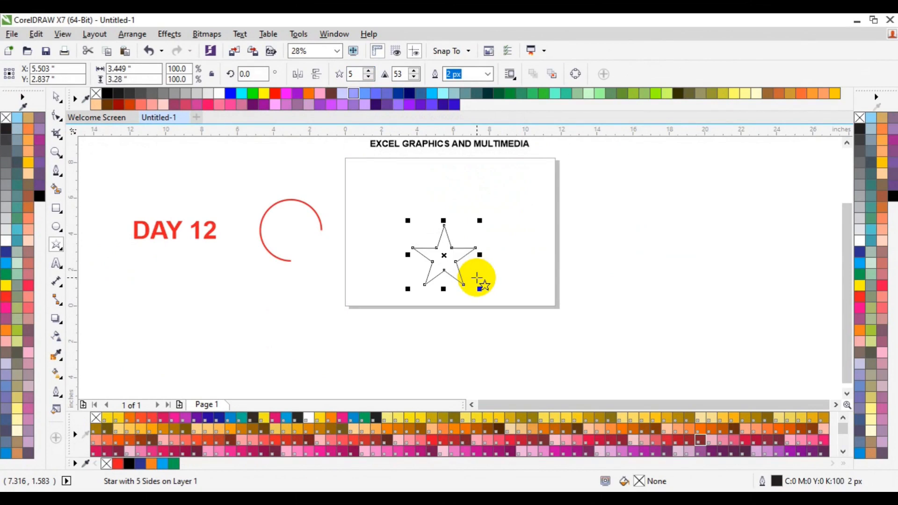
pyautogui.press('p')
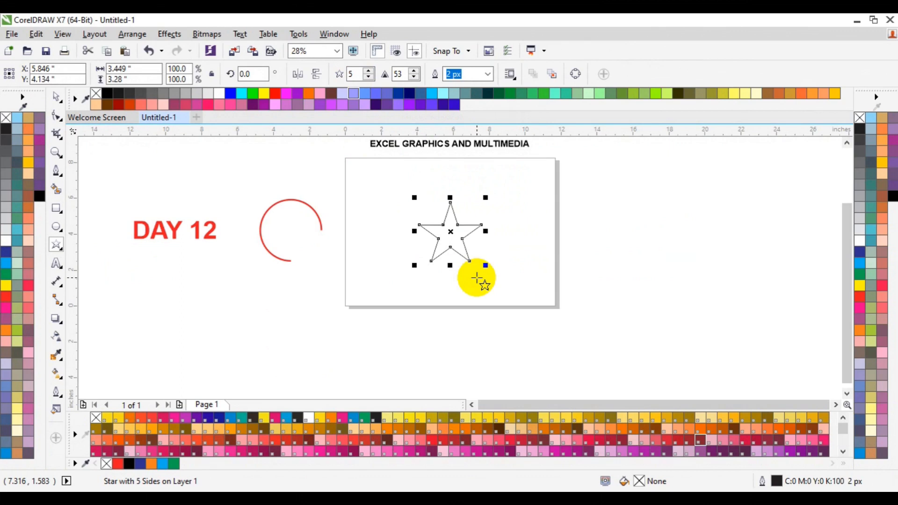
# - Delete the five-point star and draw an eight-point star about 3.85 inches wide and high, centred on the page
pyautogui.press('Delete')
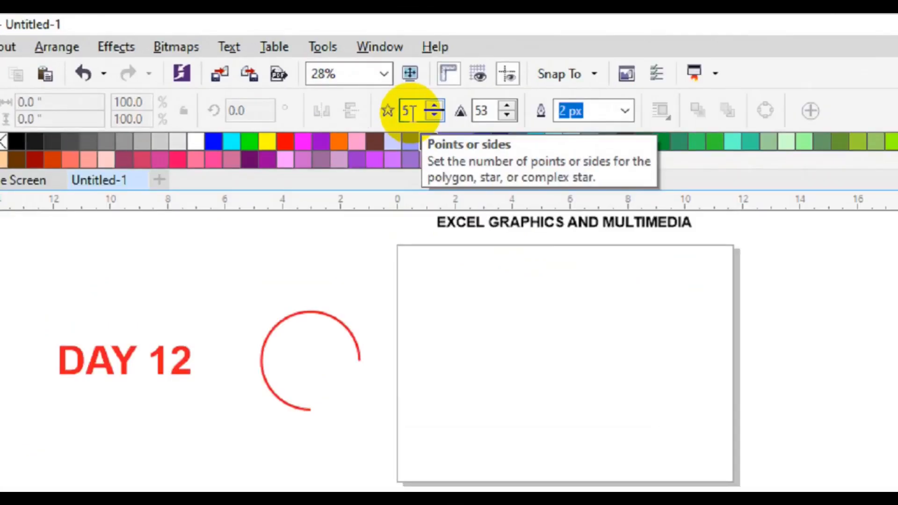
pyautogui.press('BackSpace')
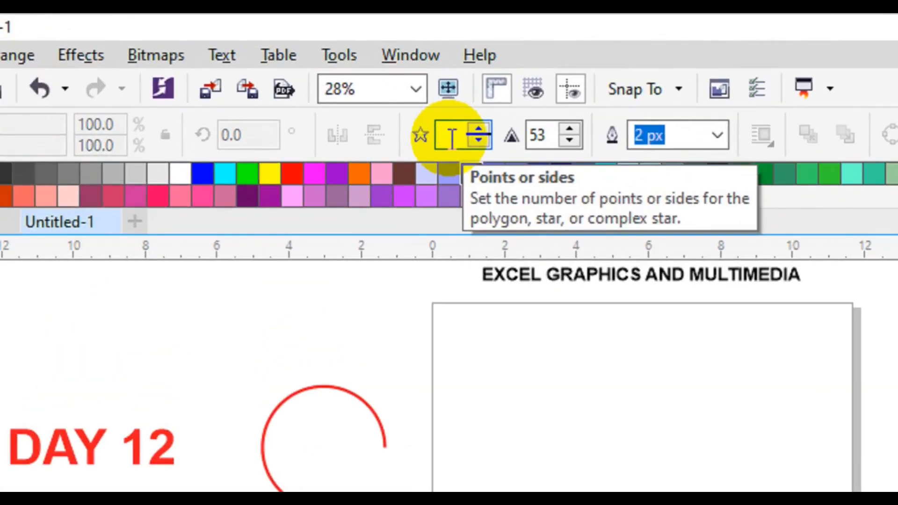
pyautogui.write('8')
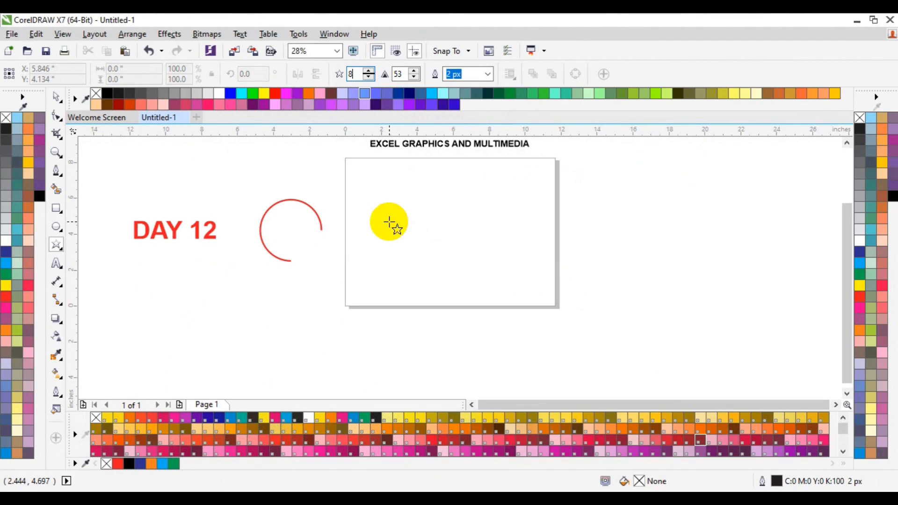
pyautogui.moveTo(389, 222)
pyautogui.mouseDown()
pyautogui.moveTo(415, 260)
pyautogui.moveTo(458, 289)
pyautogui.mouseUp()
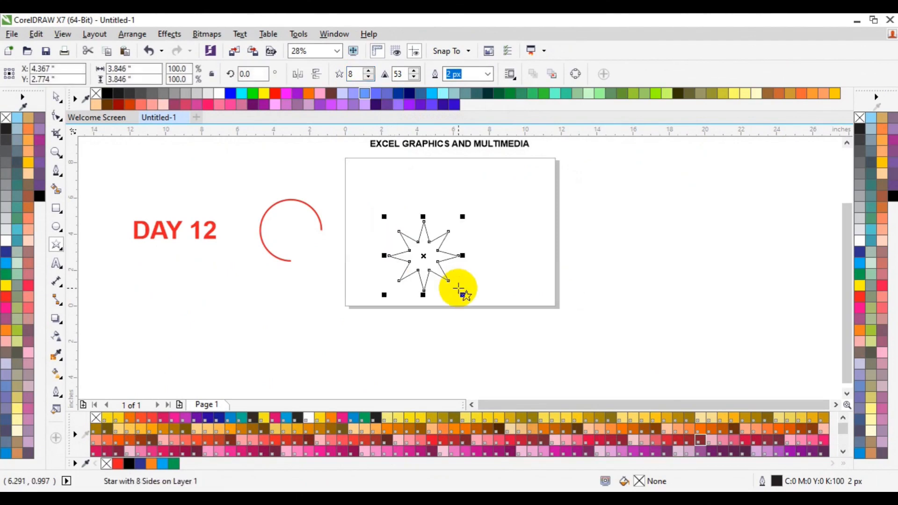
pyautogui.press('p')
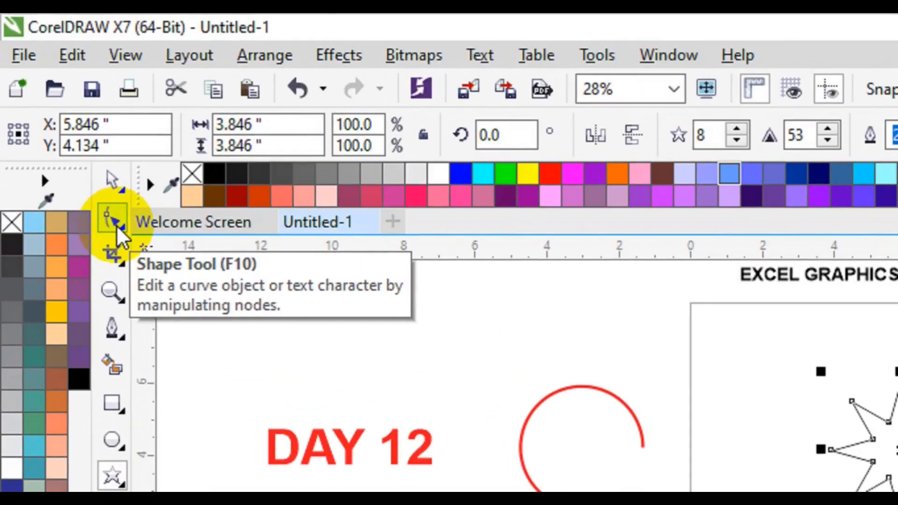
# - Reshape the eight-point star with the Shape tool by pulling its inner nodes outward to a sharpness of 27
pyautogui.click(58, 119)
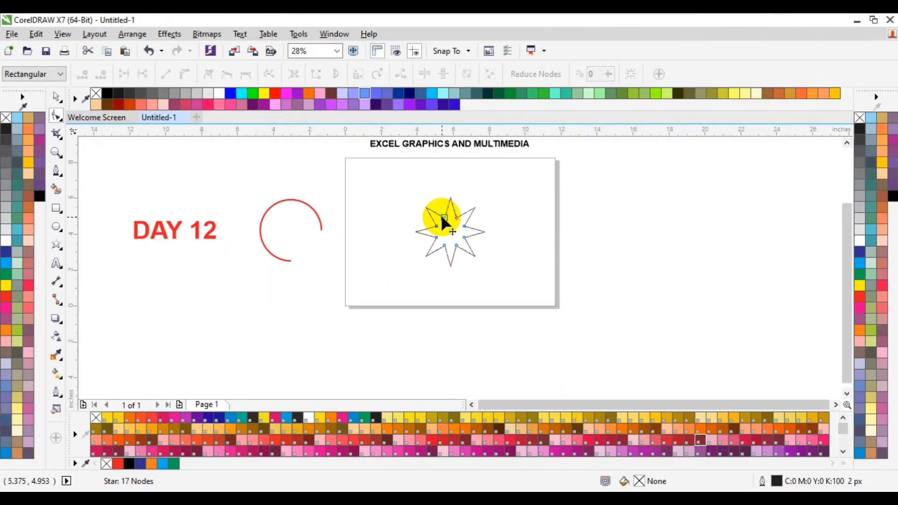
pyautogui.moveTo(443, 216); pyautogui.dragTo(441, 212)
pyautogui.press('space')
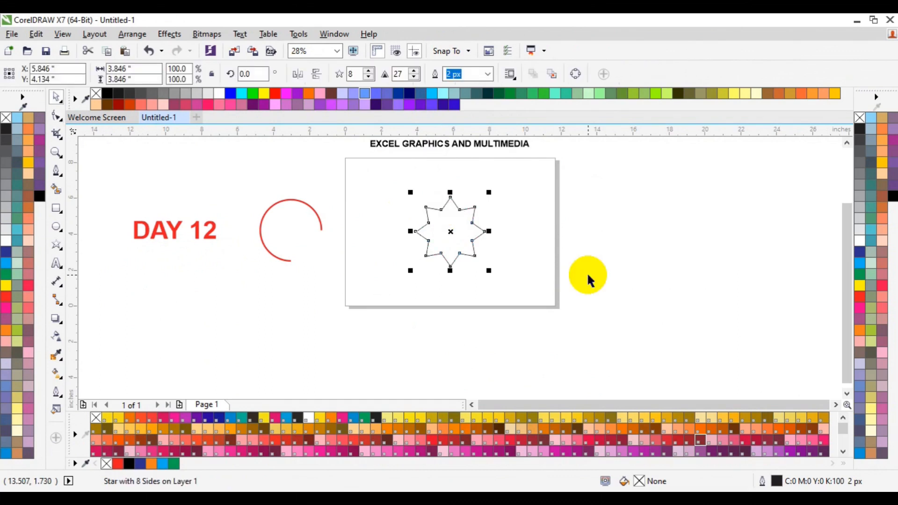
# - Give the eight-point star a 20 px outline in green
pyautogui.click(492, 70)
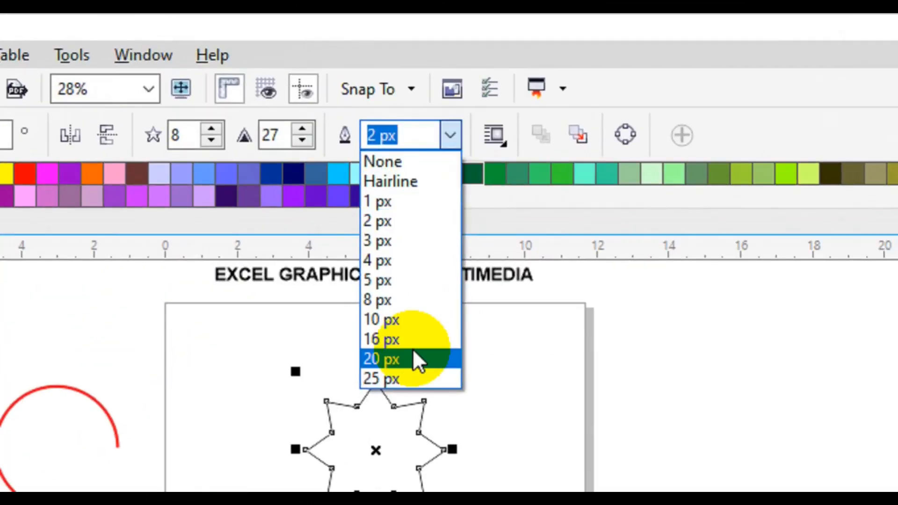
pyautogui.click(413, 350)
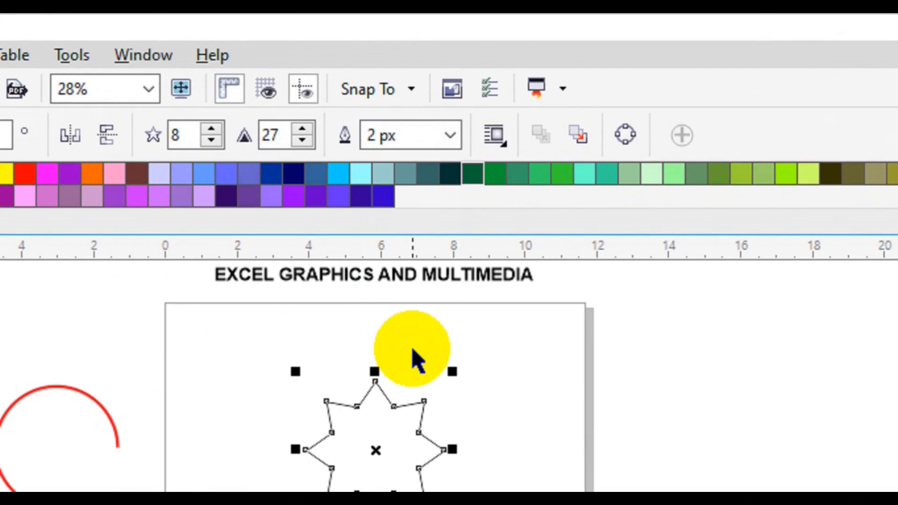
pyautogui.click(449, 136)
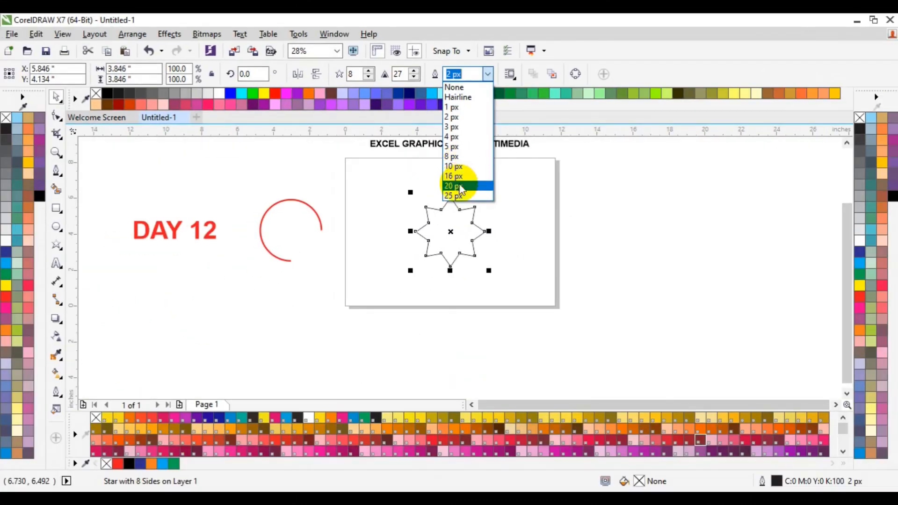
pyautogui.click(459, 187)
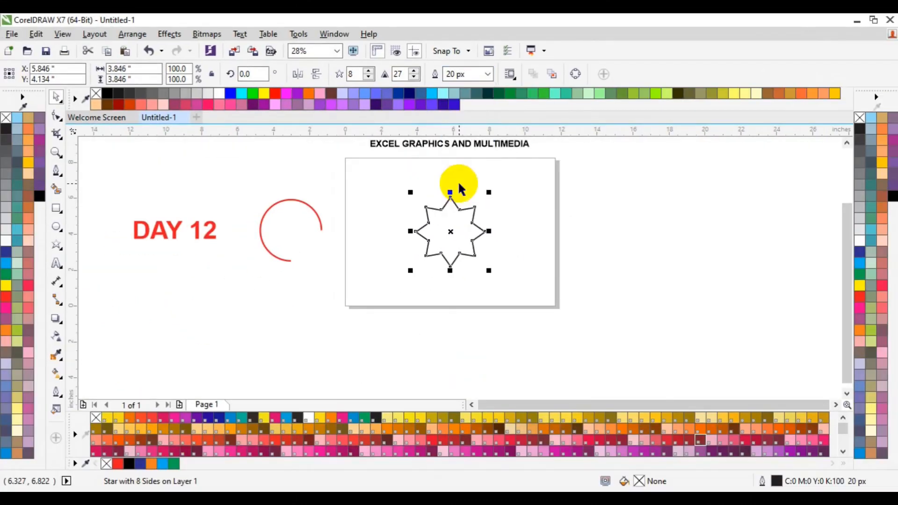
pyautogui.rightClick(860, 274)
pyautogui.click(470, 254)
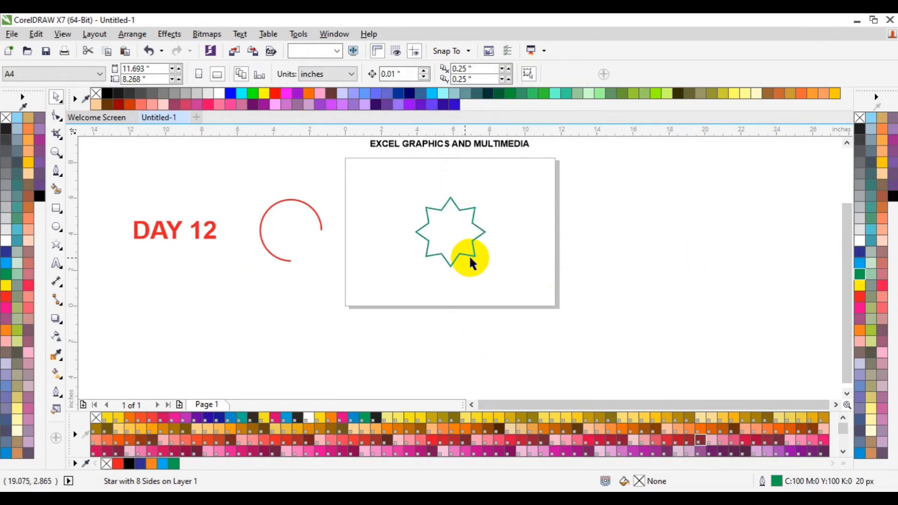
# - Fill the eight-point star with cyan and change the fill to red
pyautogui.click(447, 257)
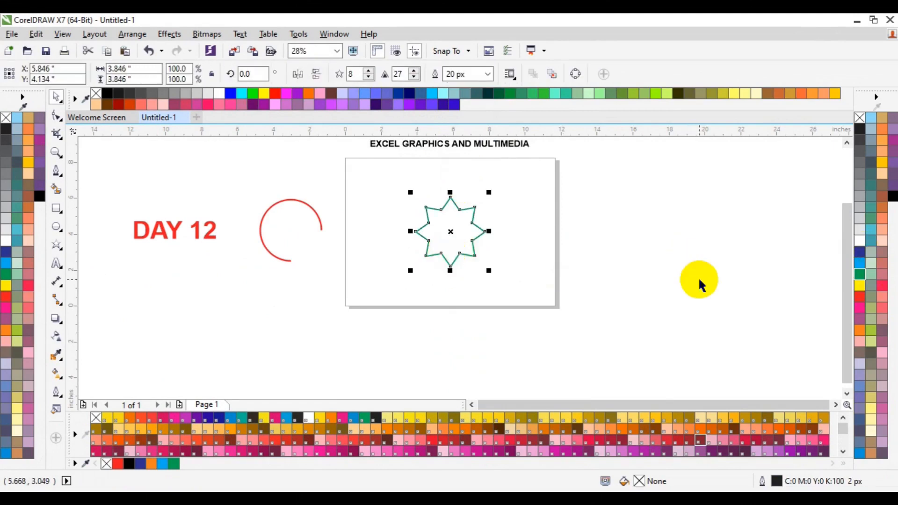
pyautogui.click(859, 265)
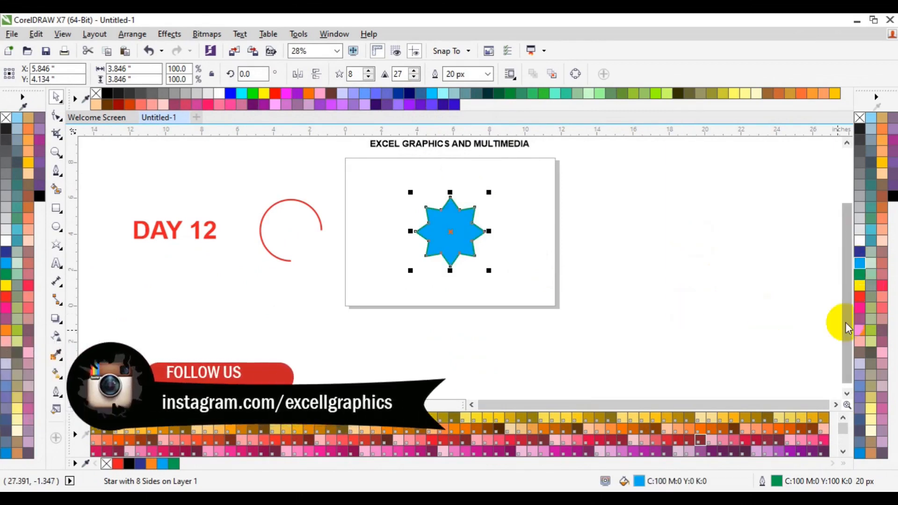
pyautogui.click(864, 295)
pyautogui.click(645, 289)
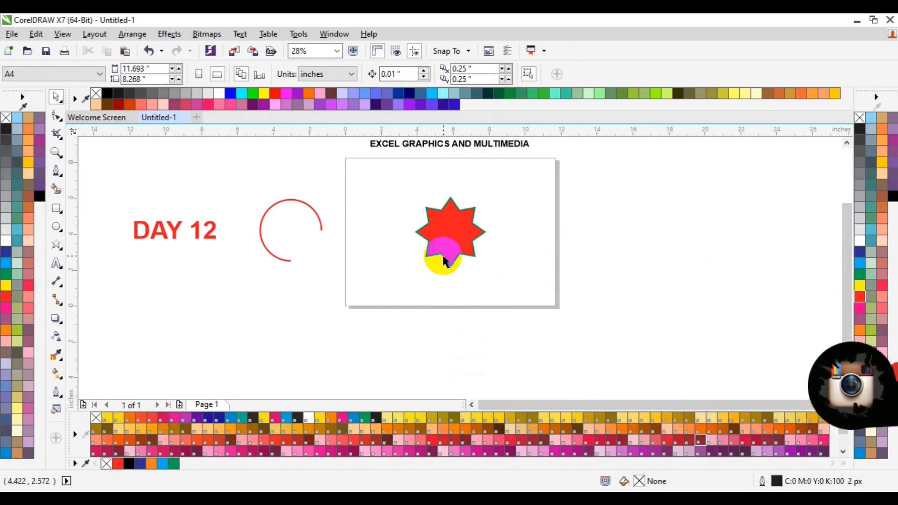
# - Delete the red star and draw a nine-point complex star about 5.23 by 5.15 inches, centred on the page
pyautogui.click(451, 260)
pyautogui.press('Delete')
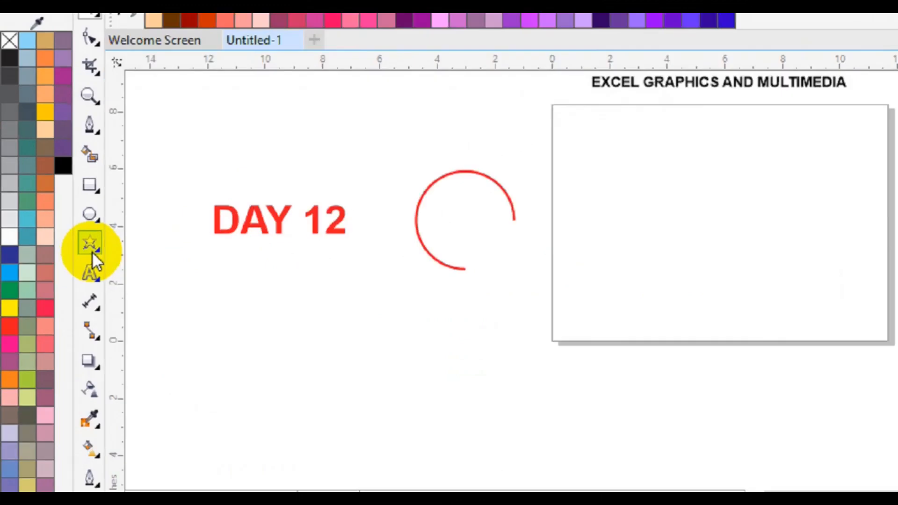
pyautogui.click(93, 252)
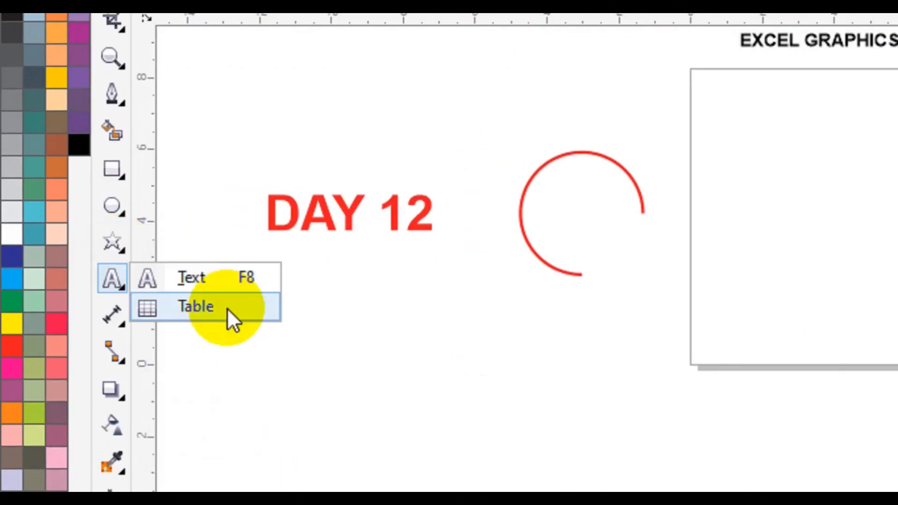
pyautogui.moveTo(117, 243)
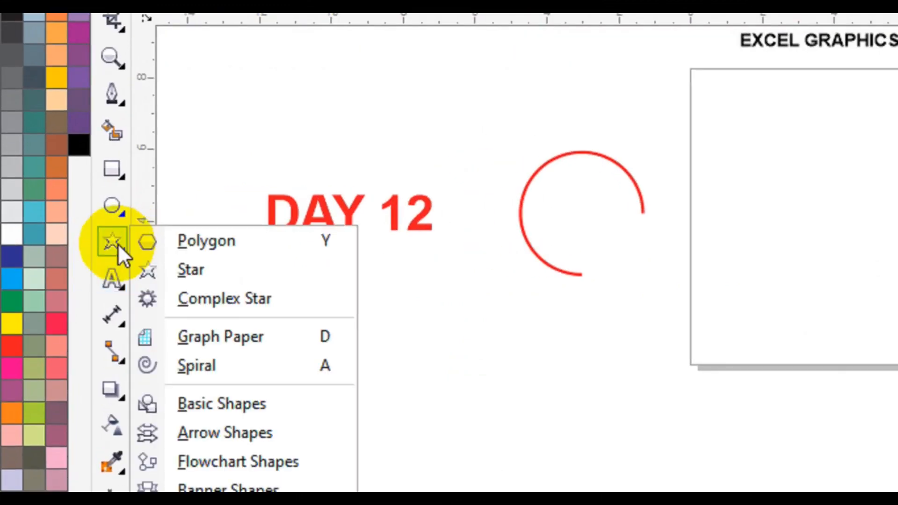
pyautogui.click(217, 299)
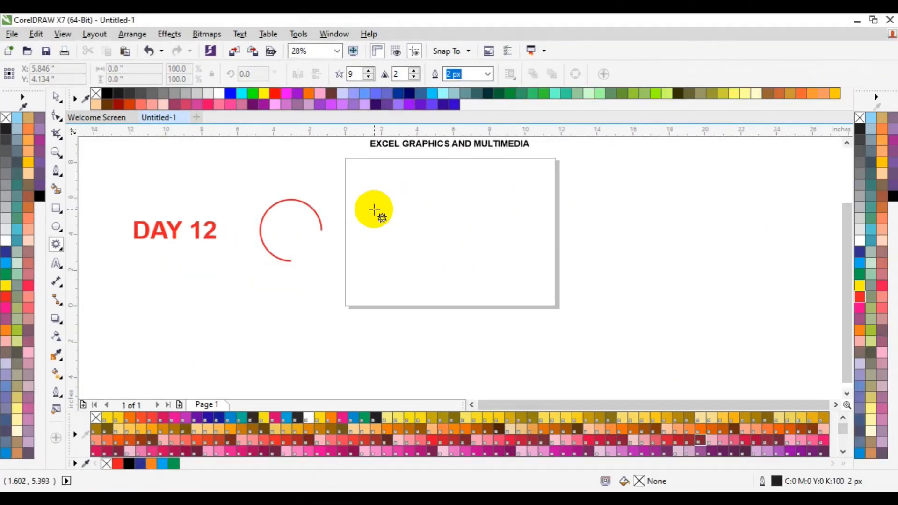
pyautogui.moveTo(749, 172); pyautogui.dragTo(754, 173)
pyautogui.moveTo(377, 210); pyautogui.dragTo(470, 274)
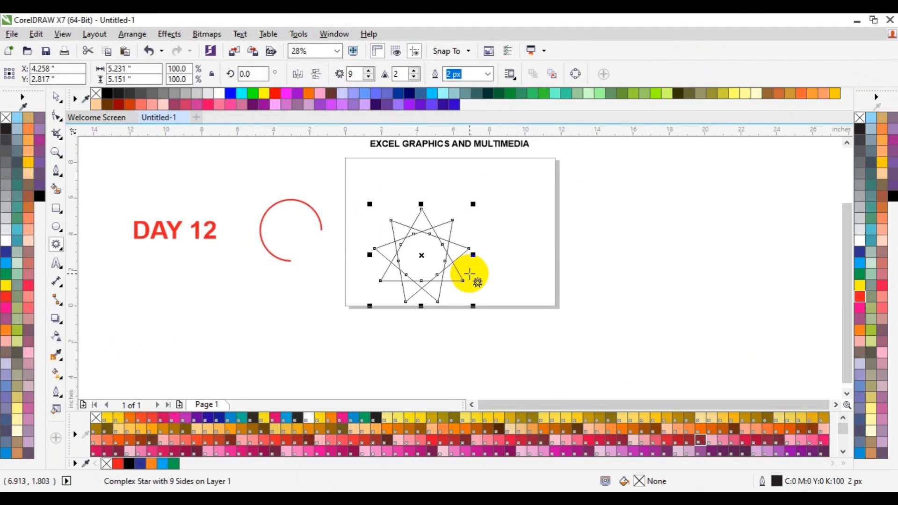
pyautogui.press('p')
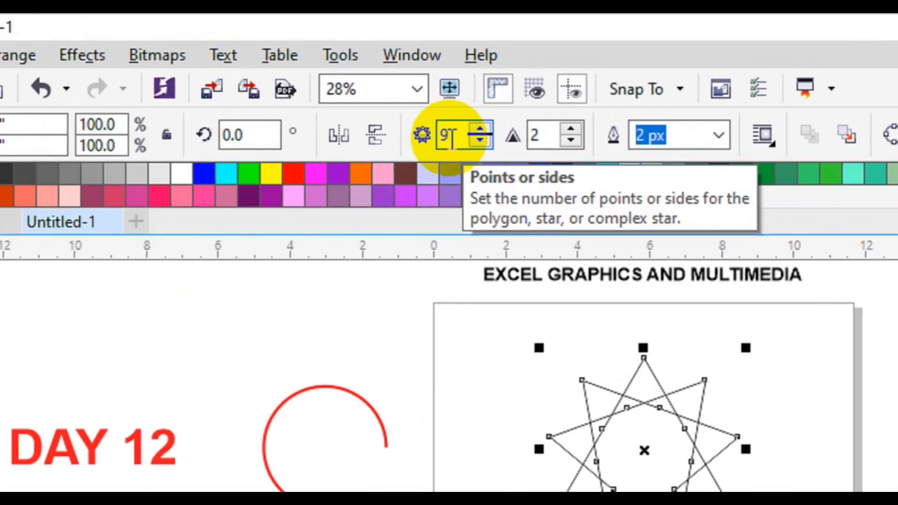
# - Set the complex star's number of points to 15 and deselect it
pyautogui.click(448, 136)
pyautogui.press('BackSpace')
pyautogui.write('11')
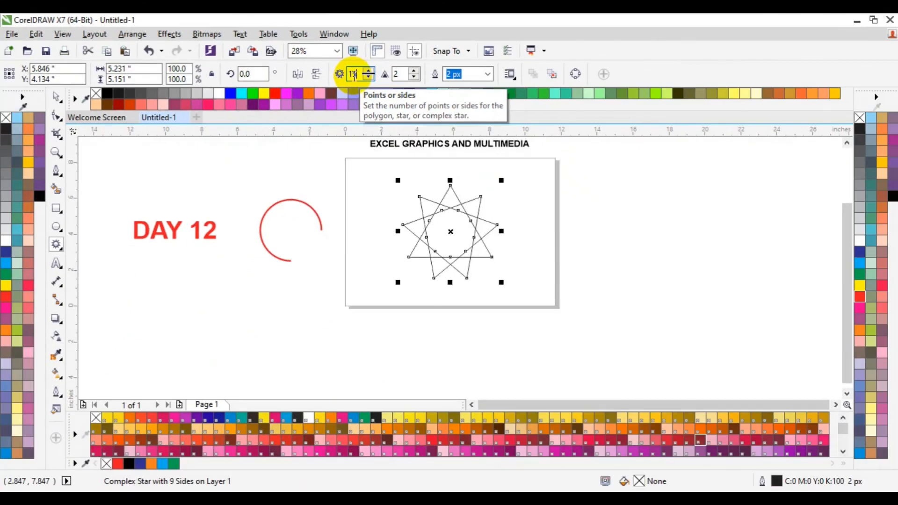
pyautogui.press('Return')
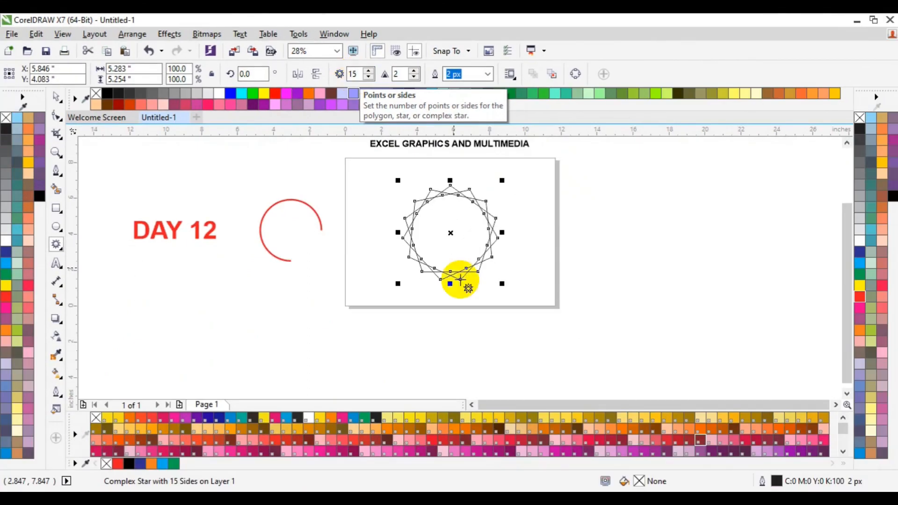
pyautogui.click(530, 255)
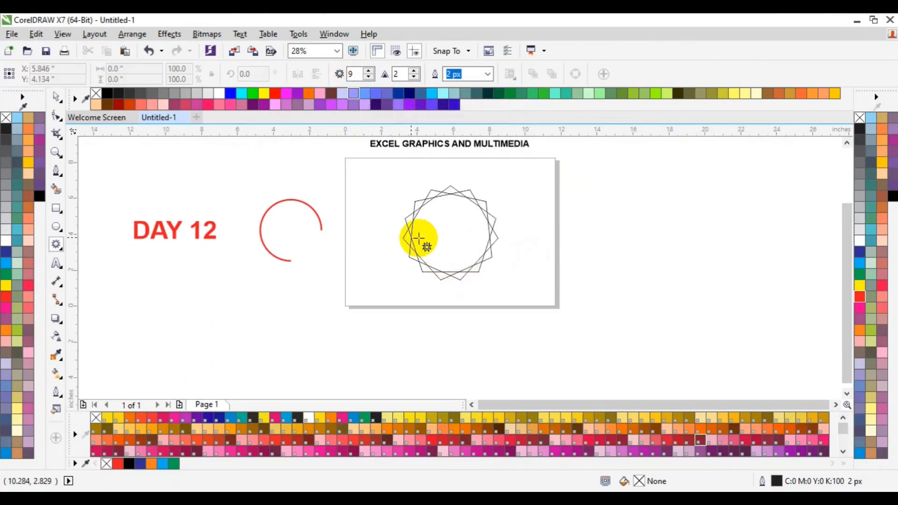
# - Delete the 15-point complex star from the page
pyautogui.click(455, 279)
pyautogui.press('Delete')
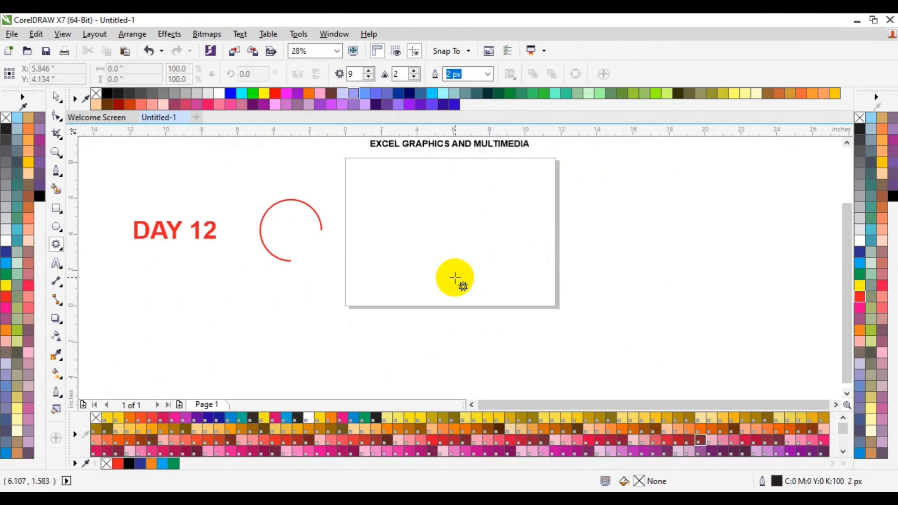
# - Activate the Graph Paper tool and set new grids to 6 columns and 3 rows
pyautogui.click(60, 246)
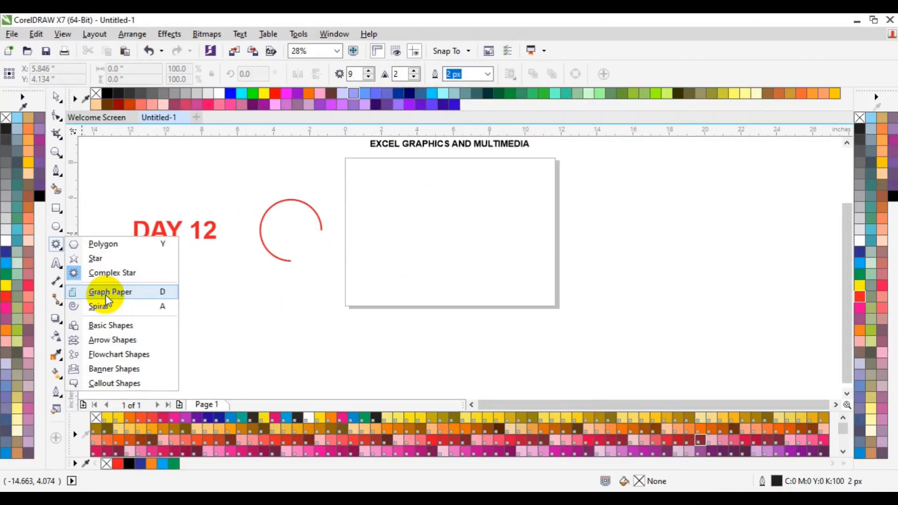
pyautogui.click(106, 295)
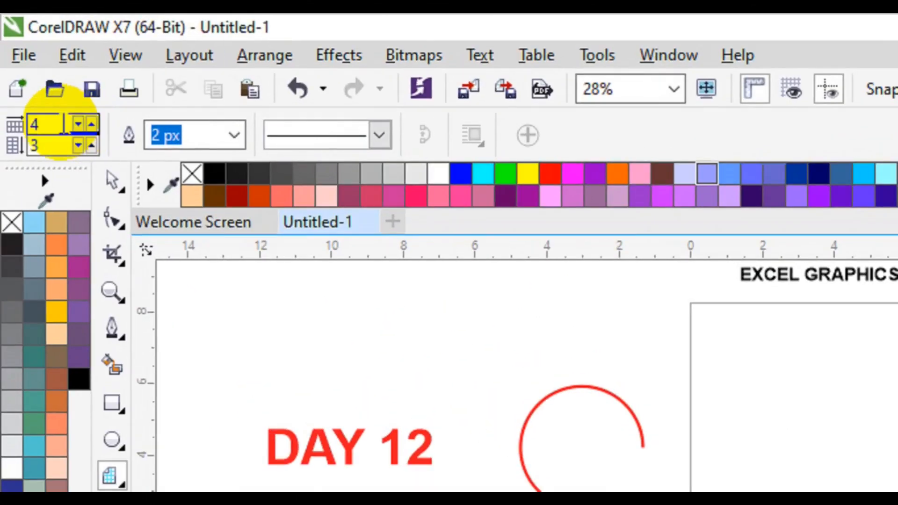
pyautogui.click(29, 120)
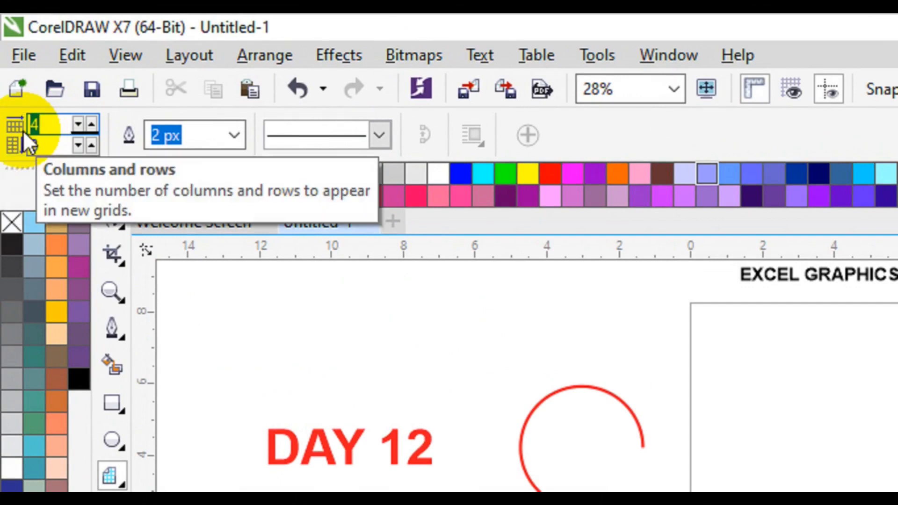
pyautogui.write('6')
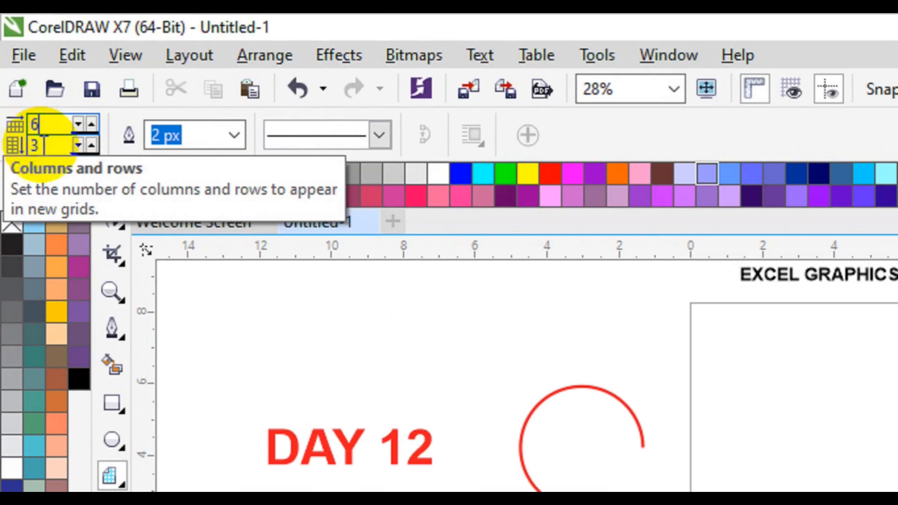
pyautogui.click(22, 145)
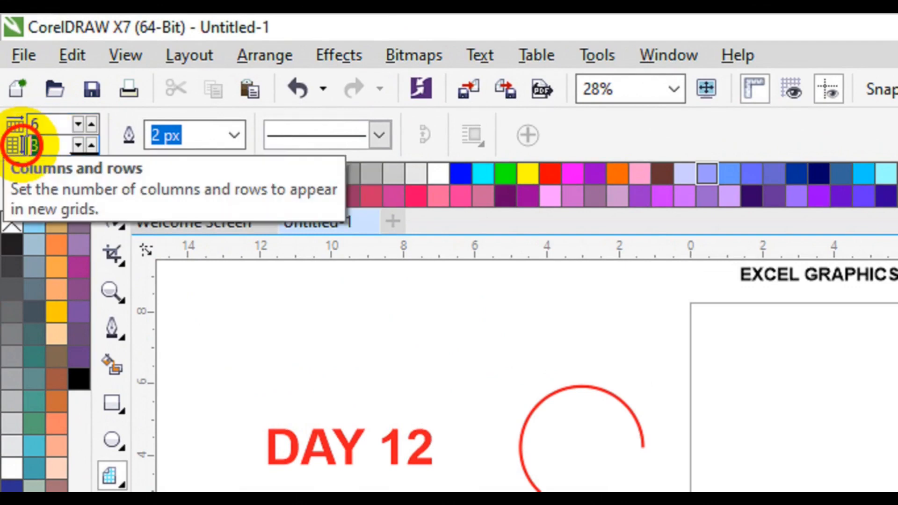
# - Set the default outline for graphic objects to 16 px wide with a dash-dot line style
pyautogui.click(232, 138)
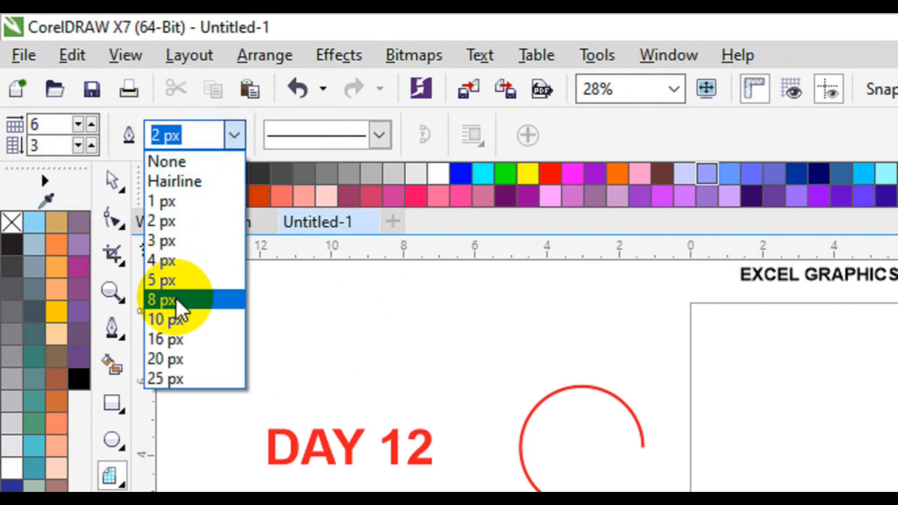
pyautogui.click(175, 340)
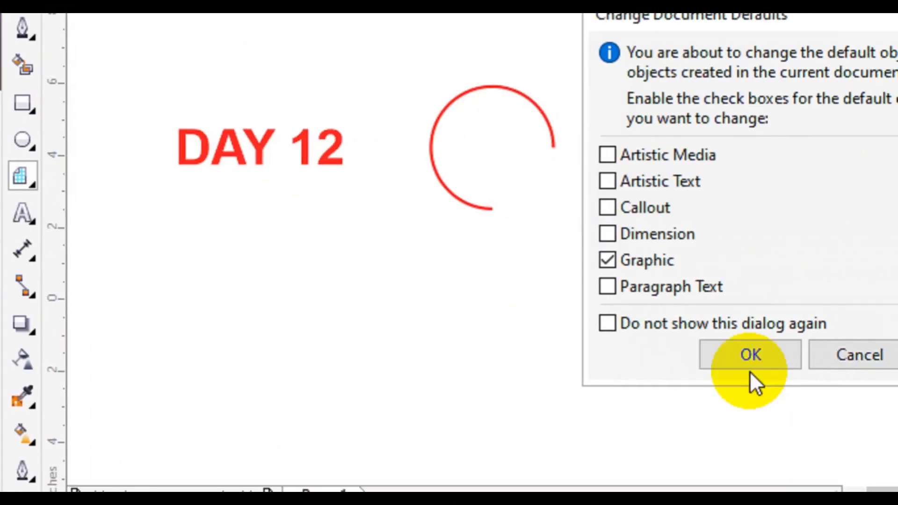
pyautogui.click(748, 370)
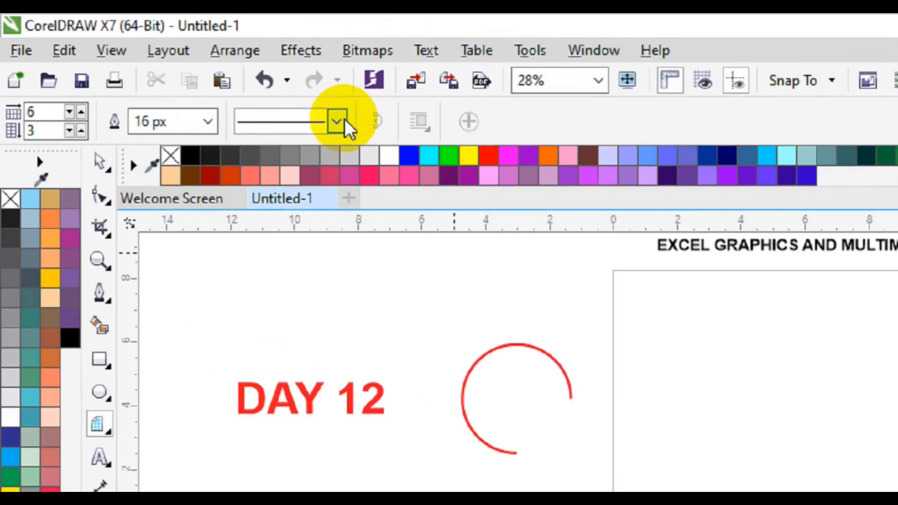
pyautogui.click(189, 74)
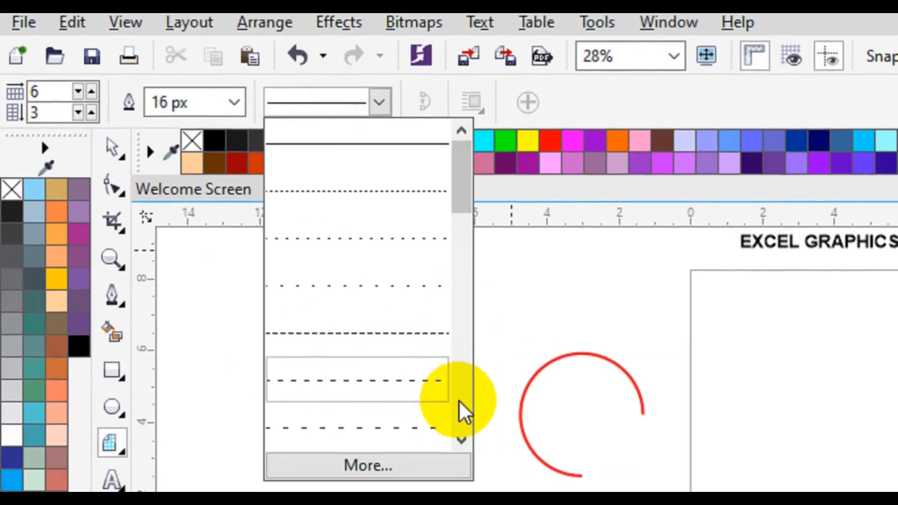
pyautogui.scroll(-5, 459, 404)
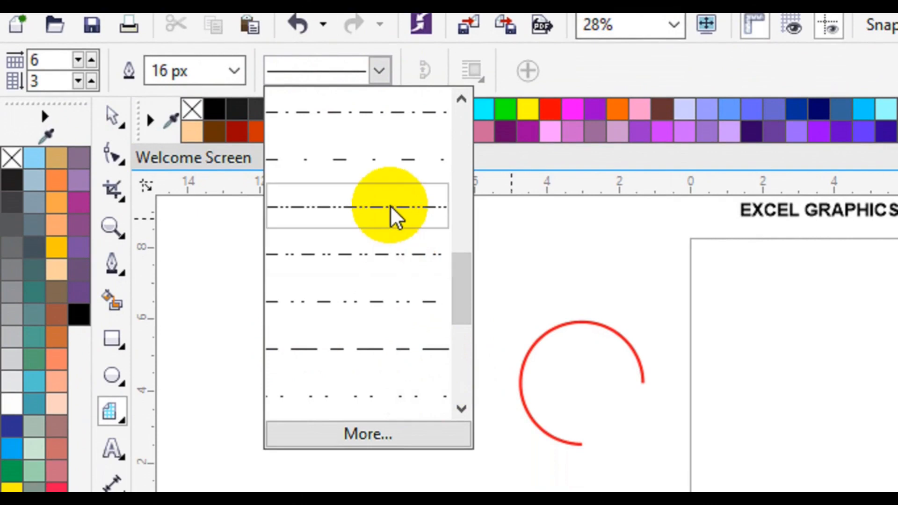
pyautogui.click(399, 129)
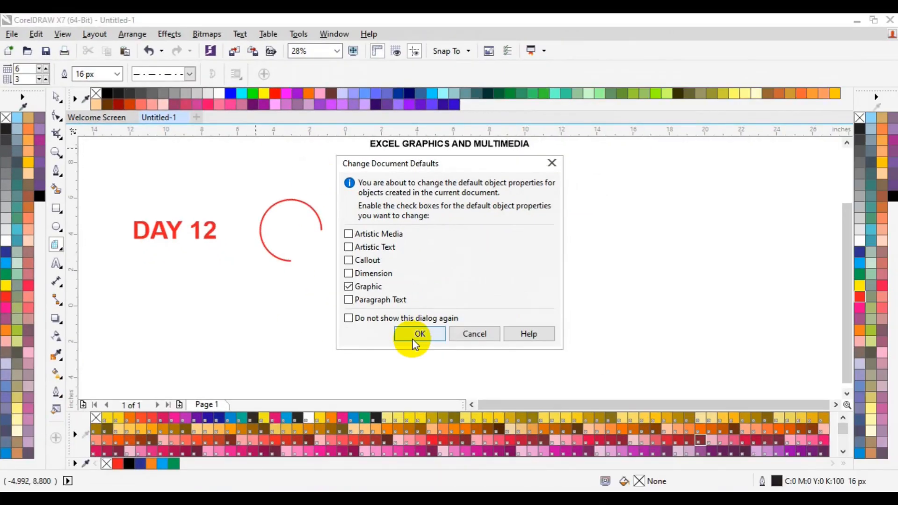
pyautogui.click(417, 334)
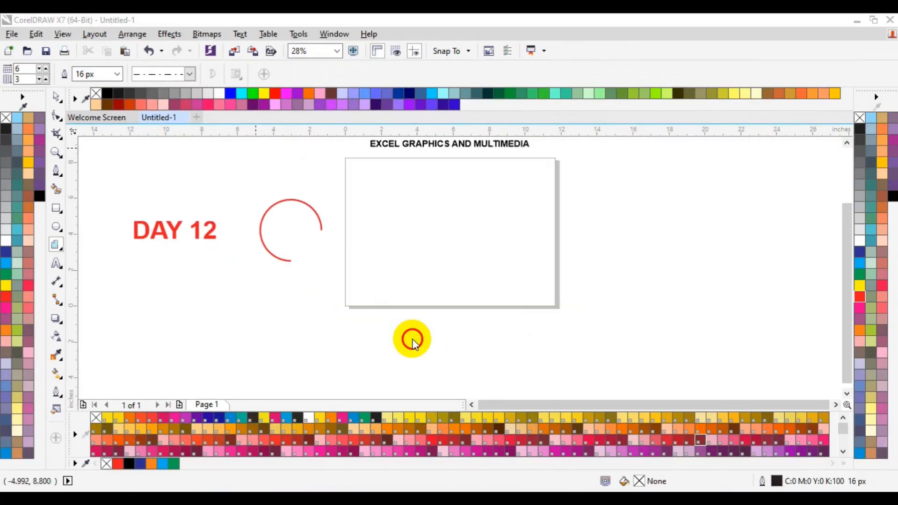
# - Draw a grid about 10.18 by 3.63 inches across the middle of the page and deselect it
pyautogui.moveTo(358, 208); pyautogui.dragTo(542, 272)
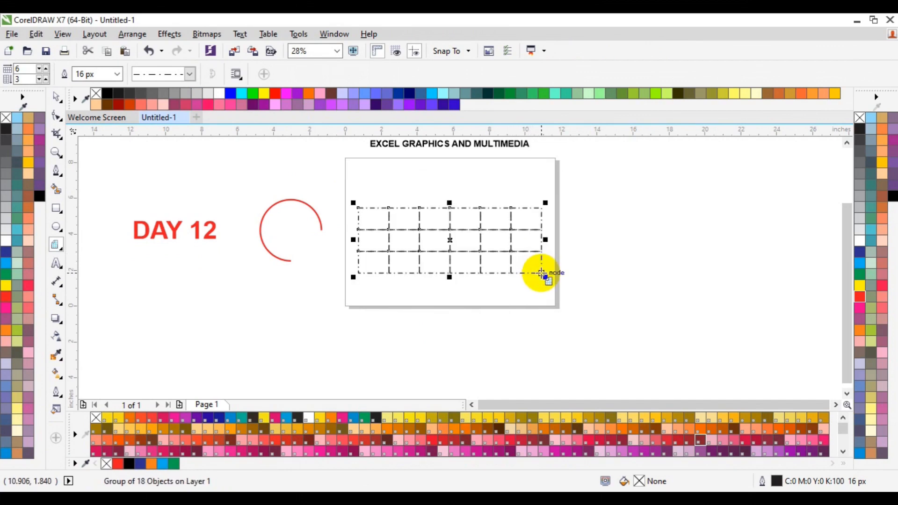
pyautogui.click(57, 98)
pyautogui.click(250, 318)
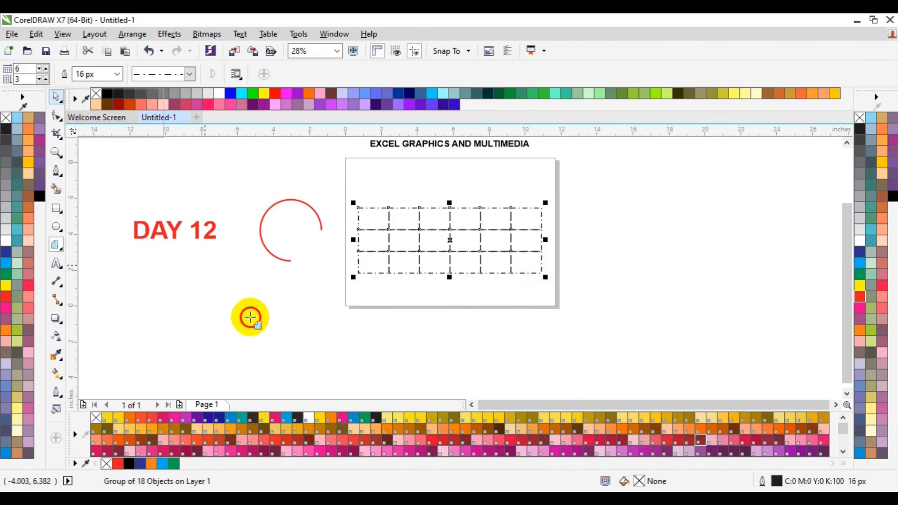
pyautogui.click(55, 96)
pyautogui.click(273, 263)
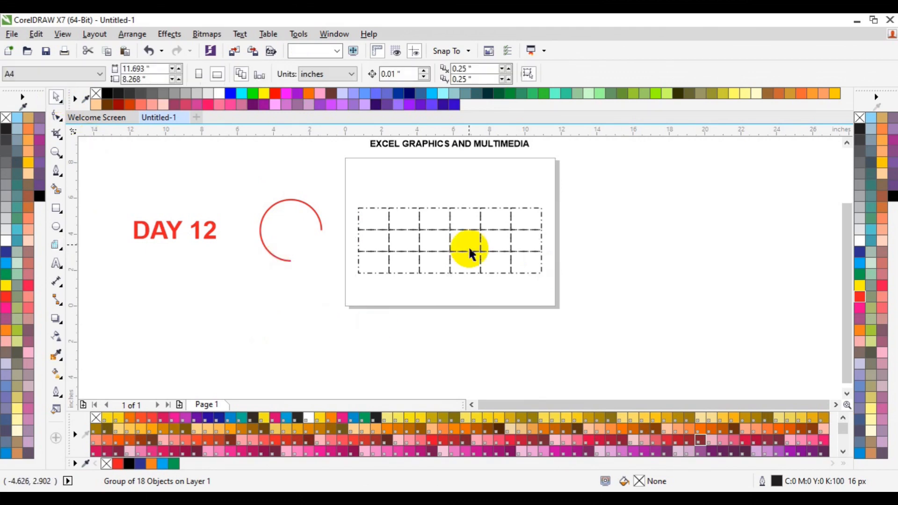
# - Delete the dash-dot grid and set the Graph Paper tool to 8 columns and 12 rows
pyautogui.click(418, 264)
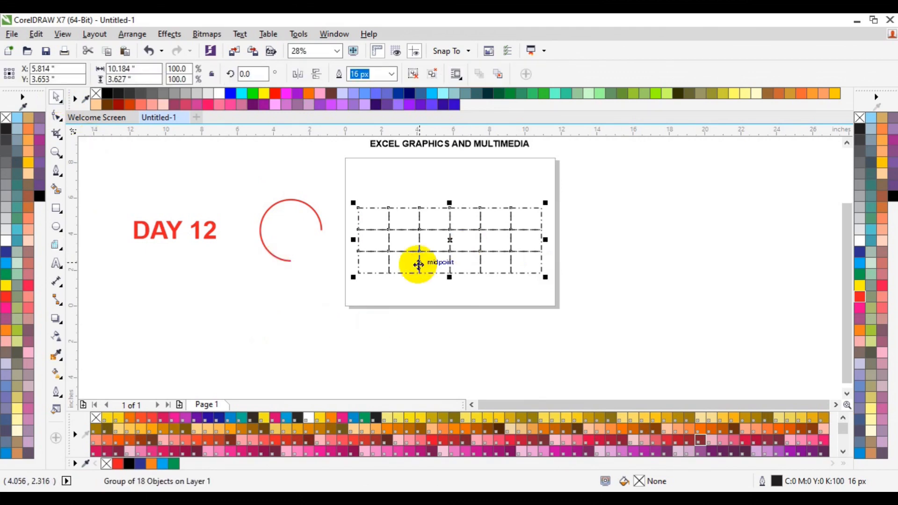
pyautogui.press('Delete')
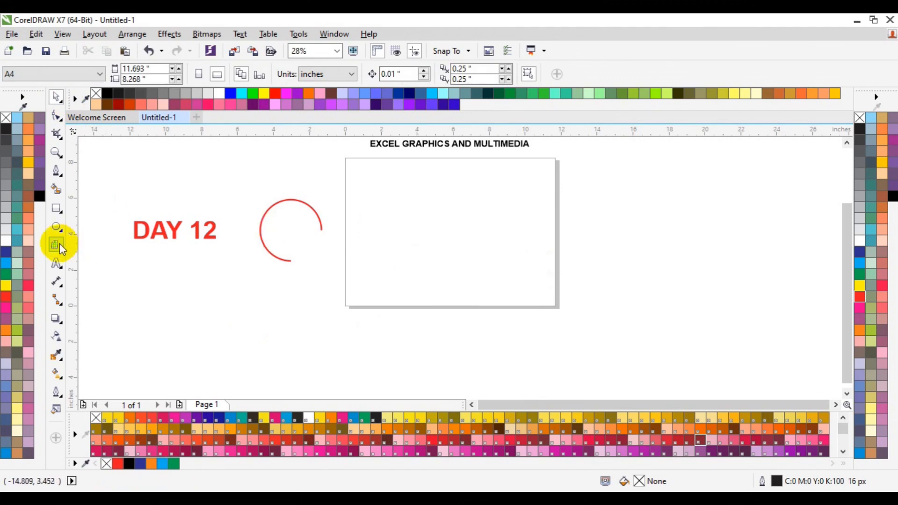
pyautogui.click(56, 245)
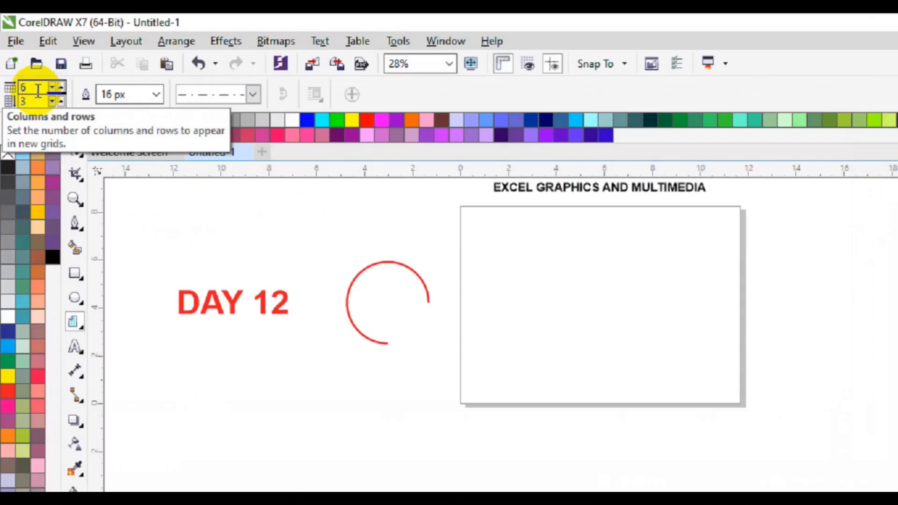
pyautogui.click(24, 87)
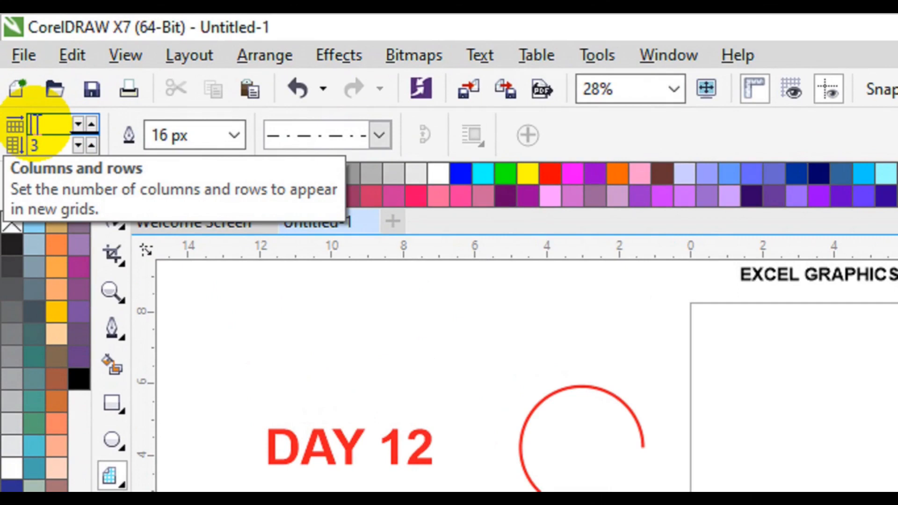
pyautogui.write('8')
pyautogui.click(39, 144)
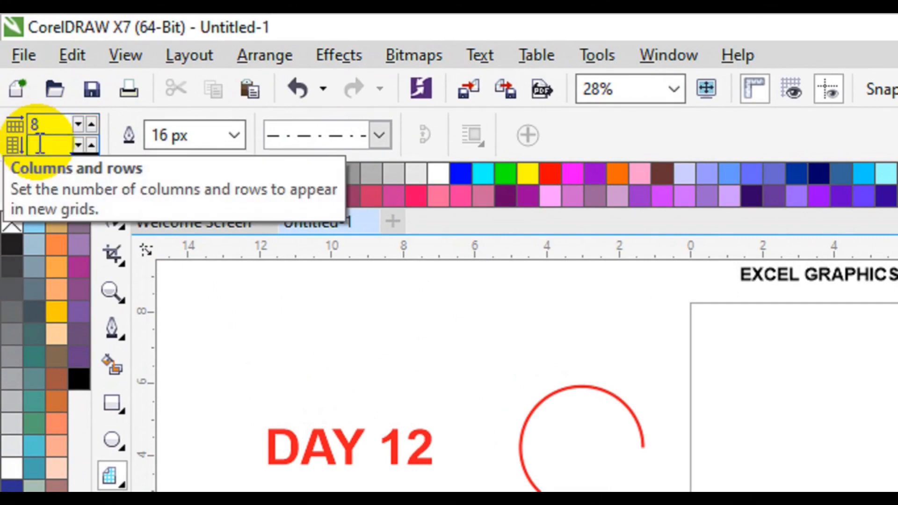
pyautogui.write('12')
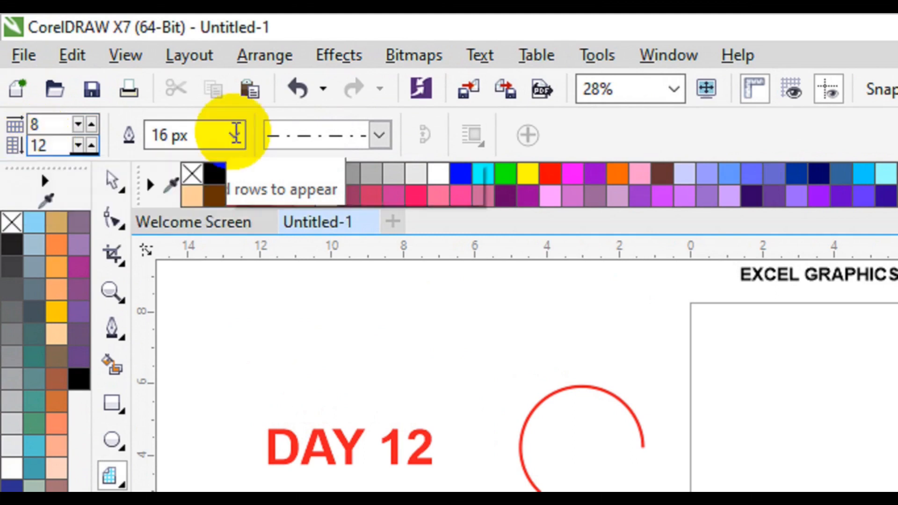
# - Set the default outline for graphic objects to 3 px wide with a solid line style
pyautogui.click(225, 148)
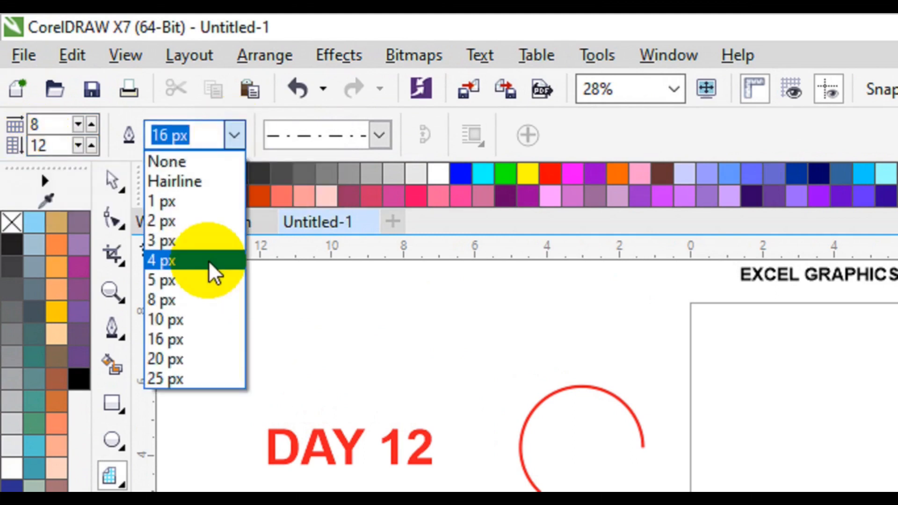
pyautogui.click(206, 241)
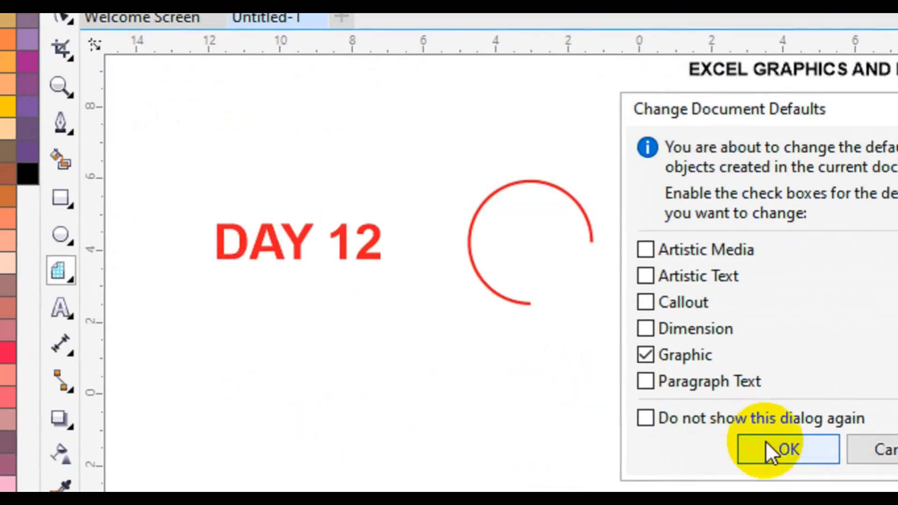
pyautogui.click(767, 444)
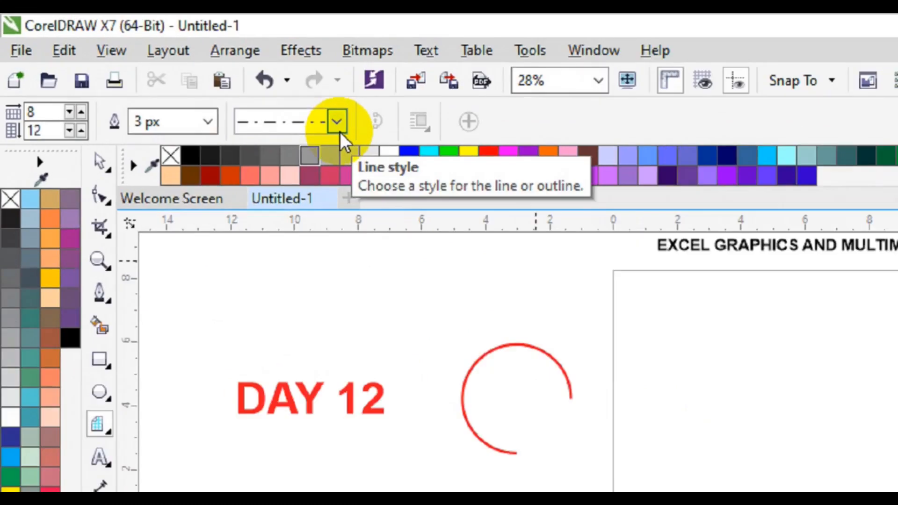
pyautogui.click(304, 111)
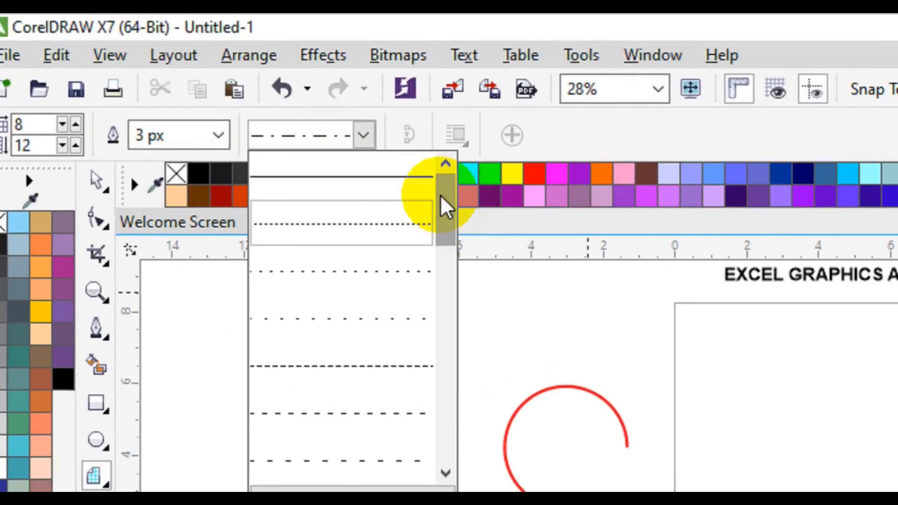
pyautogui.click(406, 176)
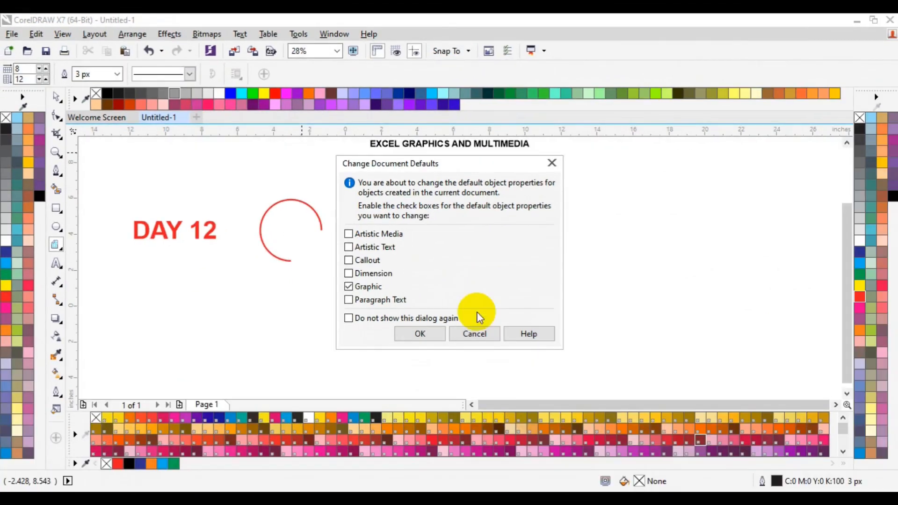
pyautogui.click(424, 335)
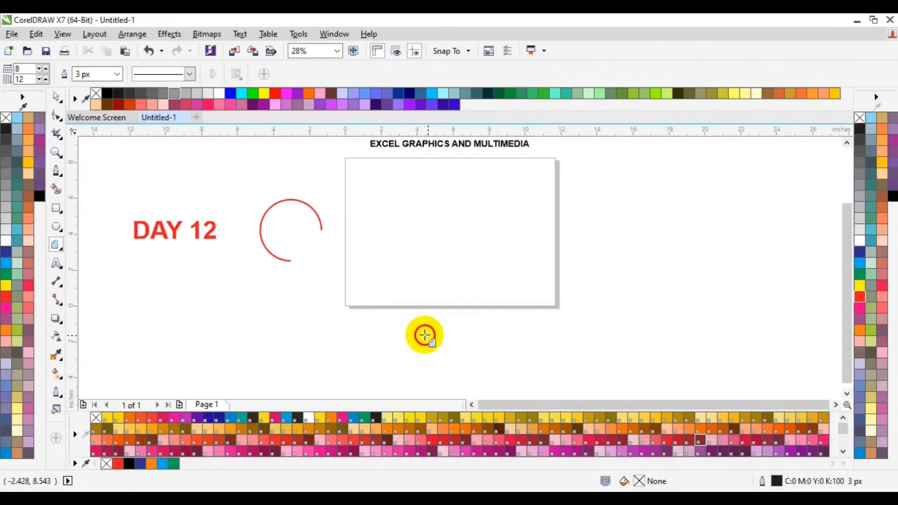
# - Draw a grid about 11.21 by 5.64 inches and centre it on the page
pyautogui.moveTo(351, 190); pyautogui.dragTo(554, 292)
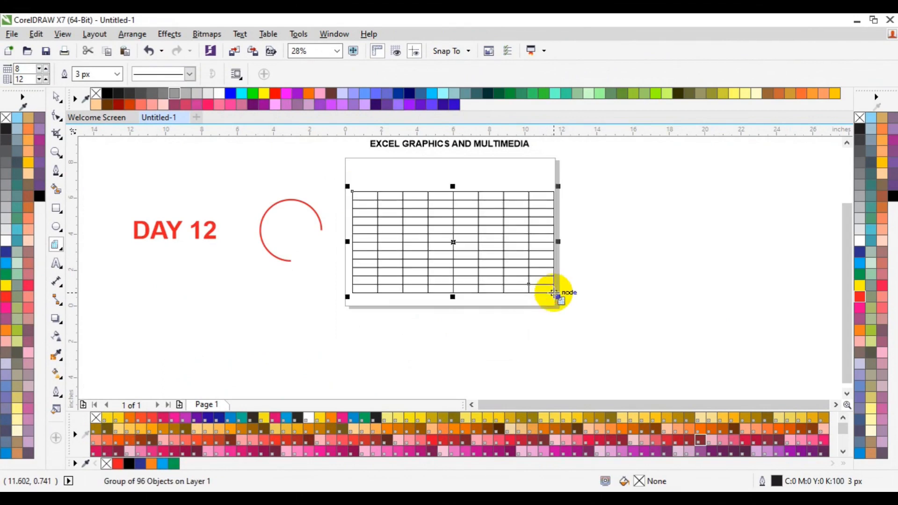
pyautogui.click(56, 98)
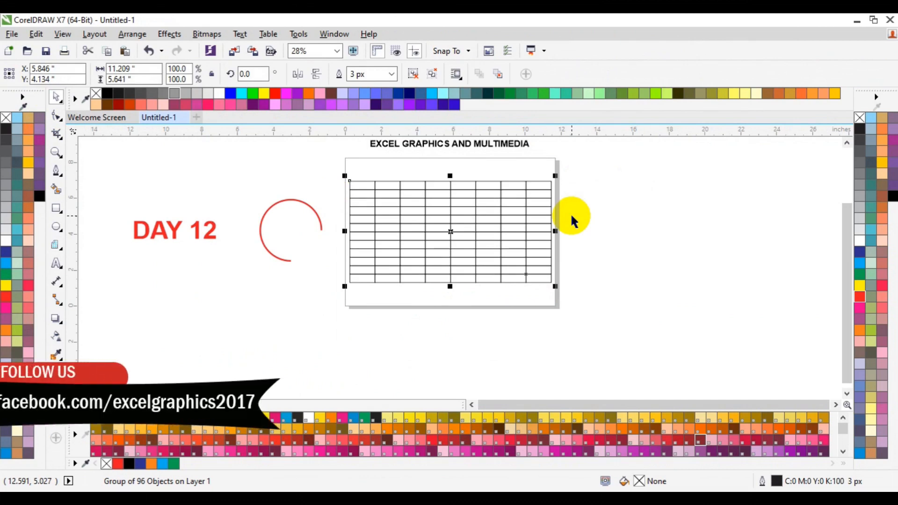
# - Delete the solid-line grid and draw a symmetrical spiral with 4 revolutions near the page's centre
pyautogui.press('Delete')
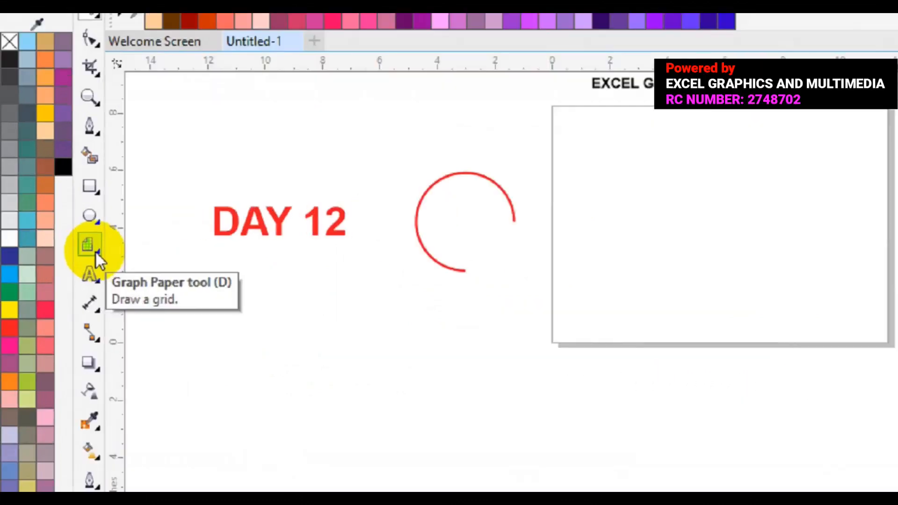
pyautogui.click(60, 251)
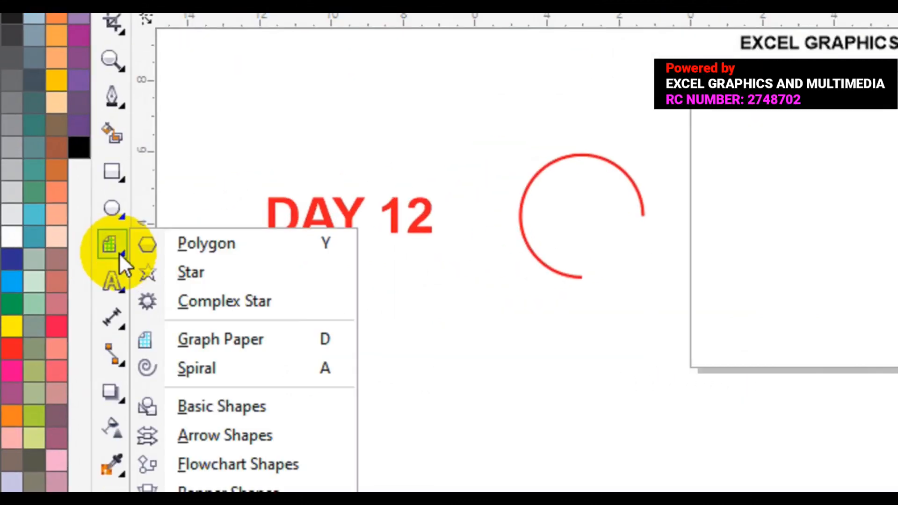
pyautogui.click(228, 373)
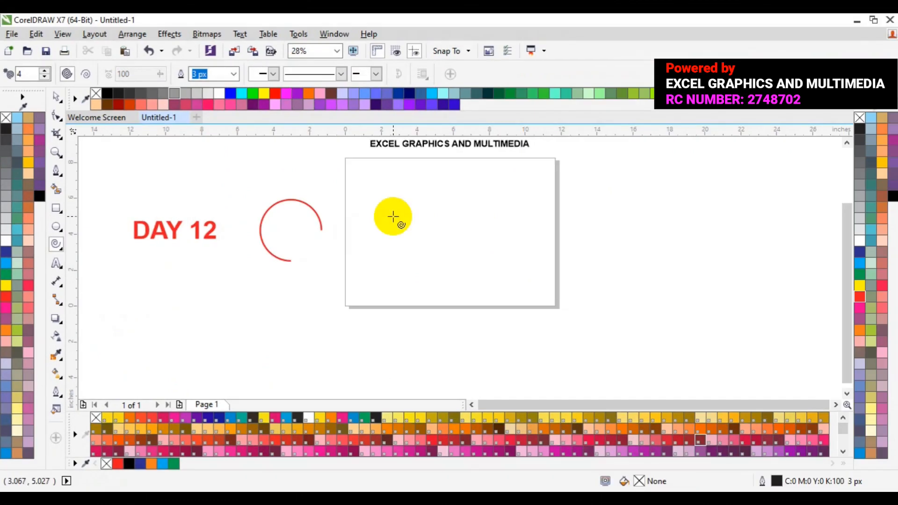
pyautogui.moveTo(397, 220); pyautogui.dragTo(442, 243)
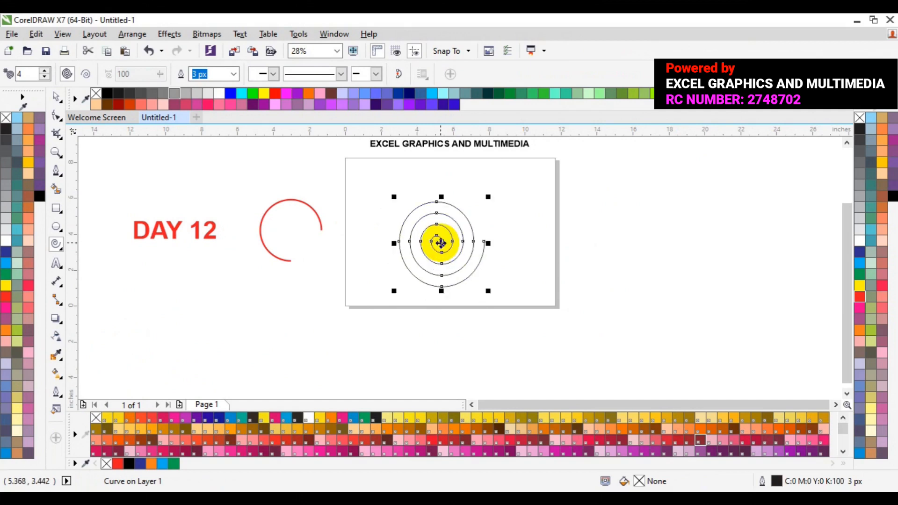
# - Set the spiral's outline width to 20 px
pyautogui.click(234, 74)
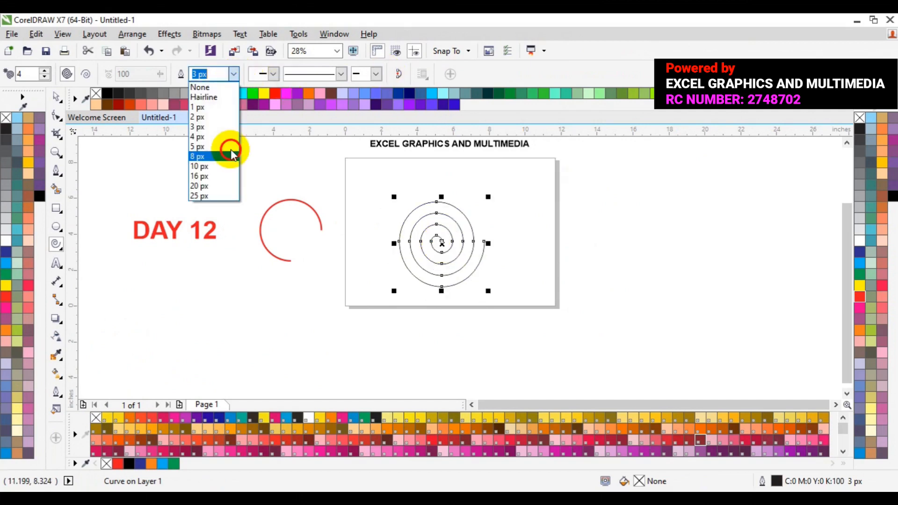
pyautogui.click(229, 186)
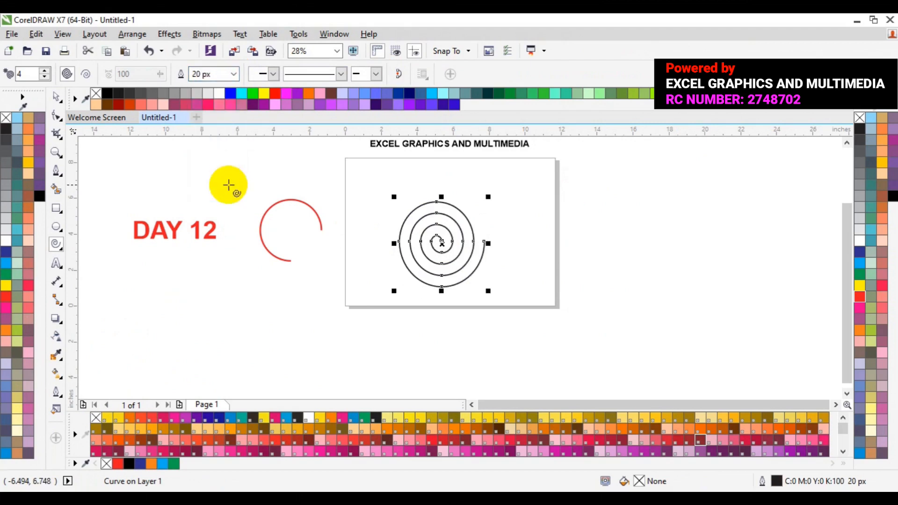
# - Set the spiral's outline width to 25 px and configure new spirals as logarithmic with 7 revolutions
pyautogui.click(233, 74)
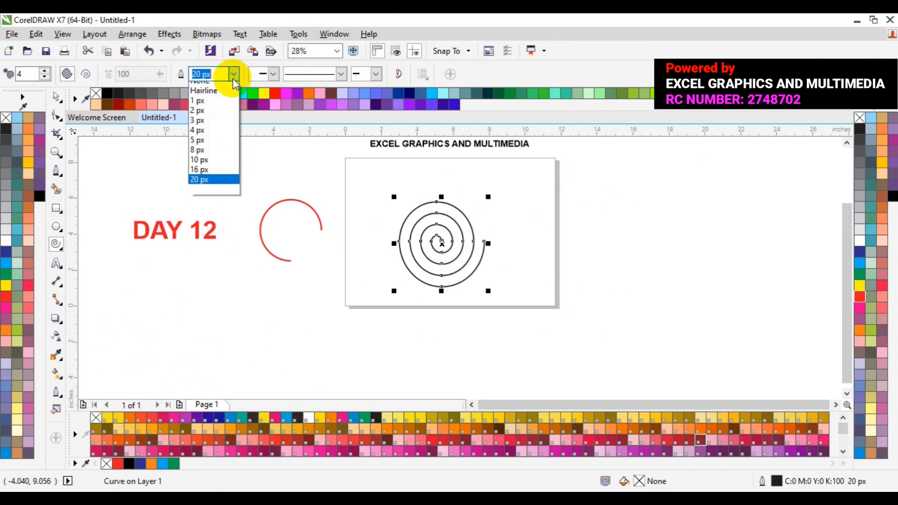
pyautogui.click(224, 193)
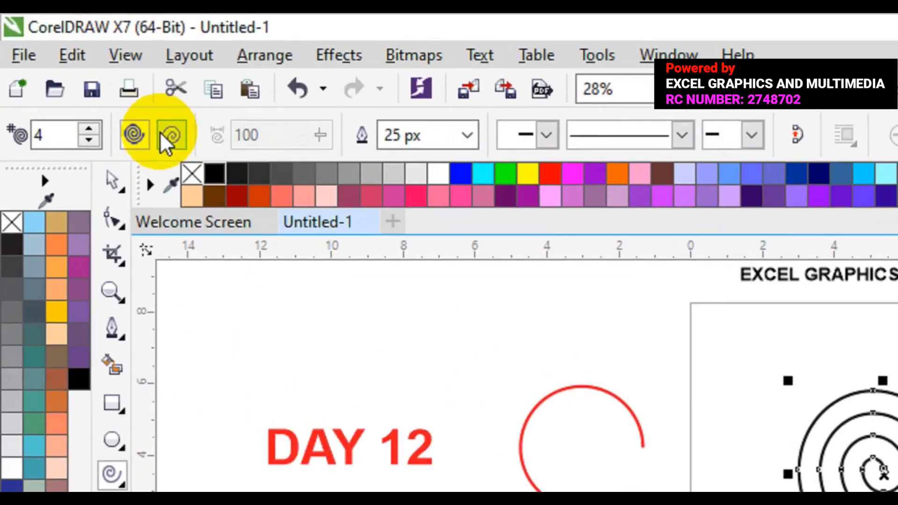
pyautogui.click(87, 126)
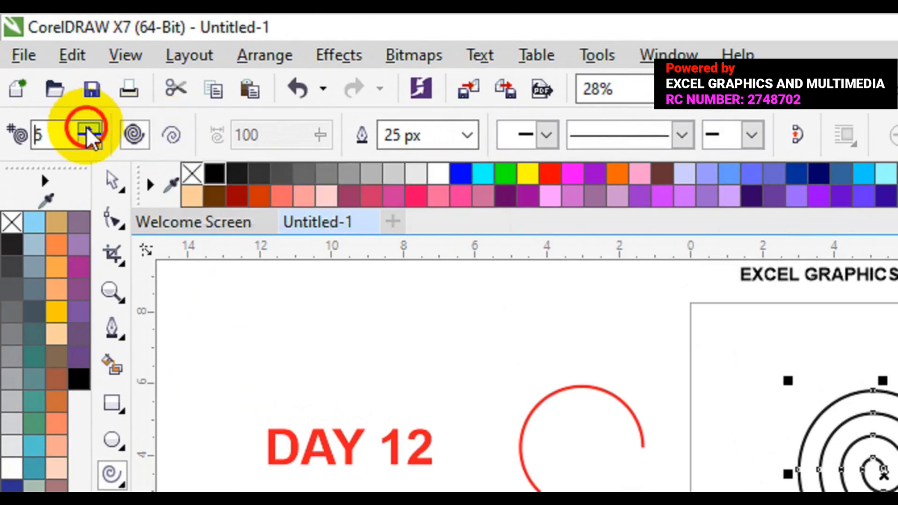
pyautogui.click(87, 129)
pyautogui.click(87, 129)
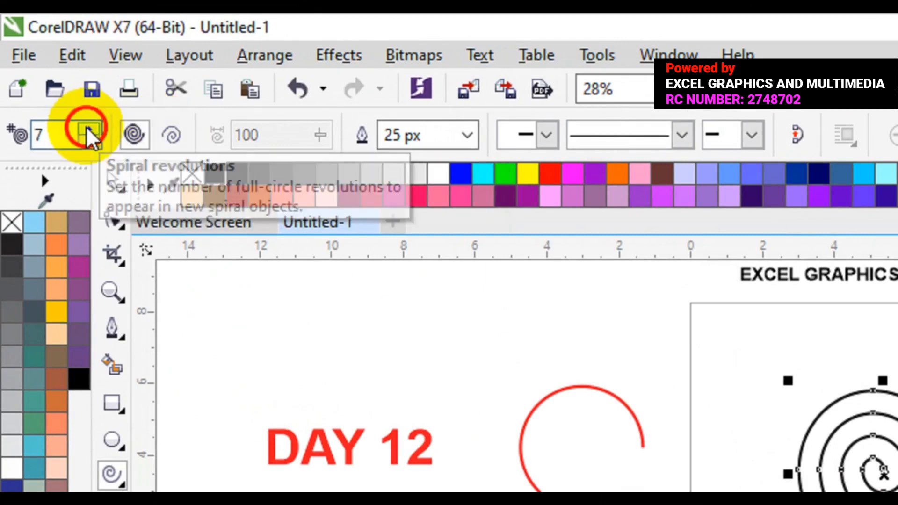
pyautogui.click(172, 140)
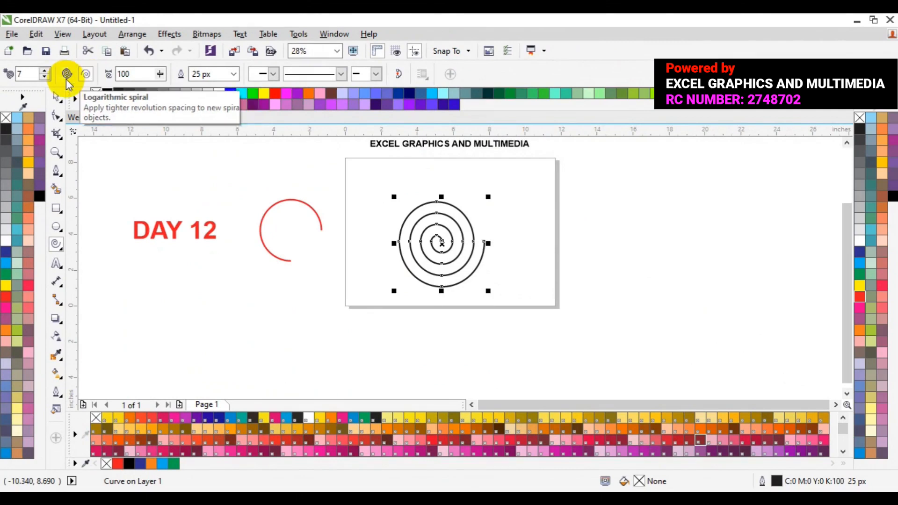
# - Colour the outline of the symmetrical spiral on the page green and deselect it
pyautogui.click(58, 99)
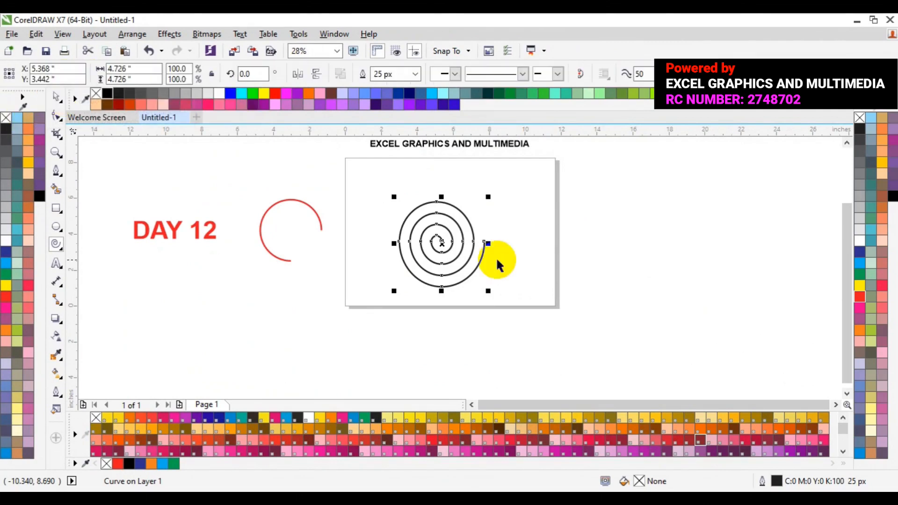
pyautogui.rightClick(861, 276)
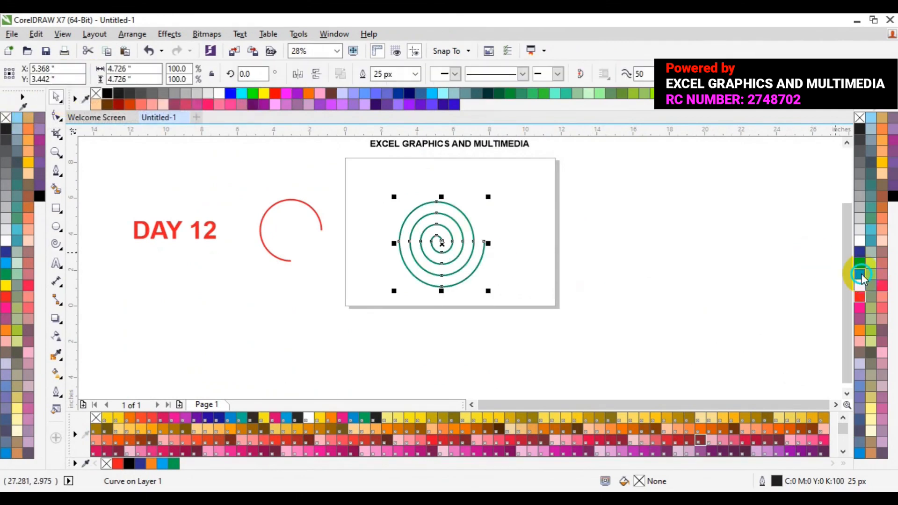
pyautogui.click(685, 248)
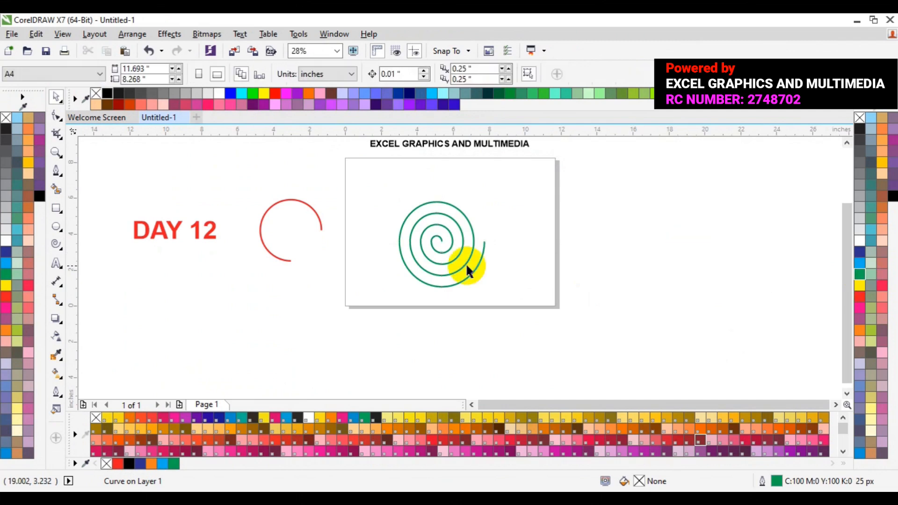
# - Delete the green spiral and draw a folded-corner page from the Basic Shapes, about 4.62 by 4.62 inches, near the page's centre
pyautogui.click(442, 252)
pyautogui.press('Delete')
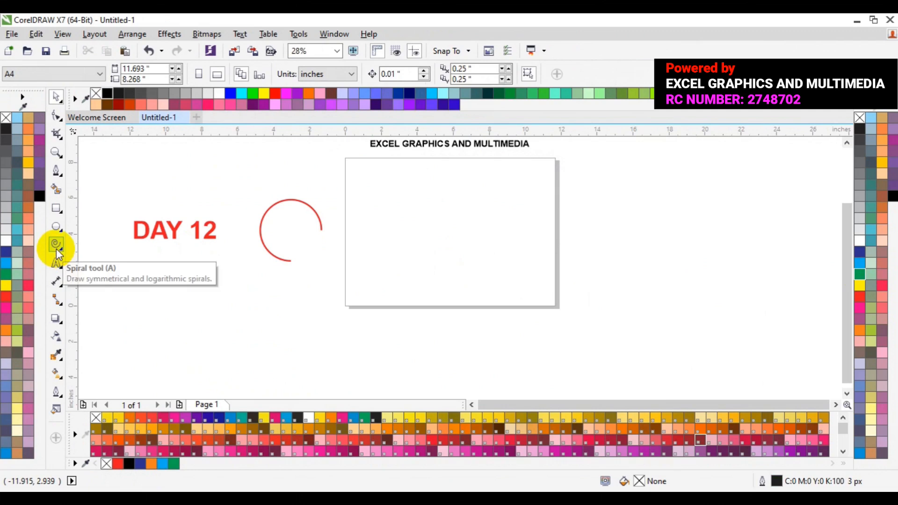
pyautogui.click(56, 248)
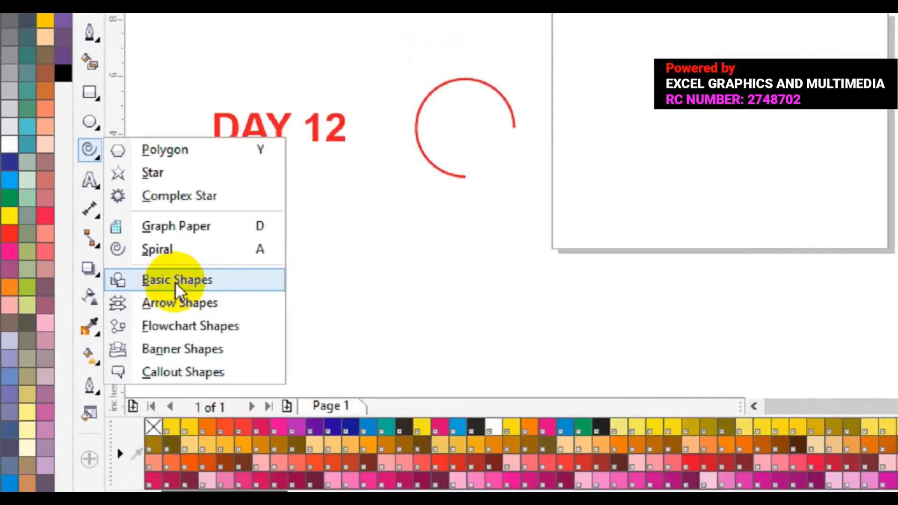
pyautogui.click(223, 253)
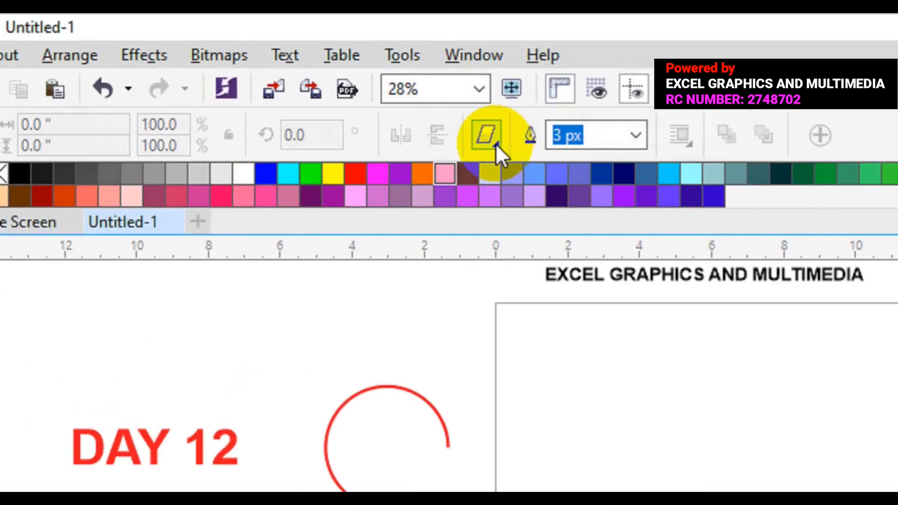
pyautogui.click(496, 143)
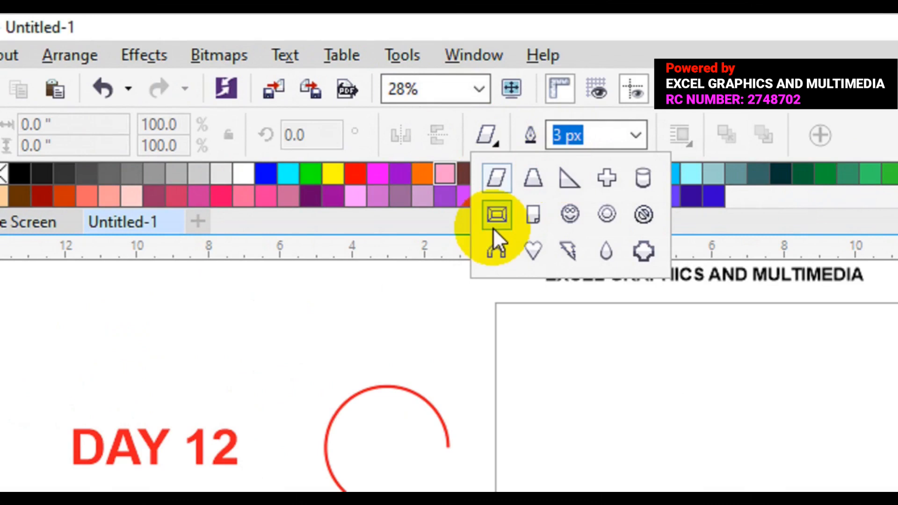
pyautogui.click(526, 217)
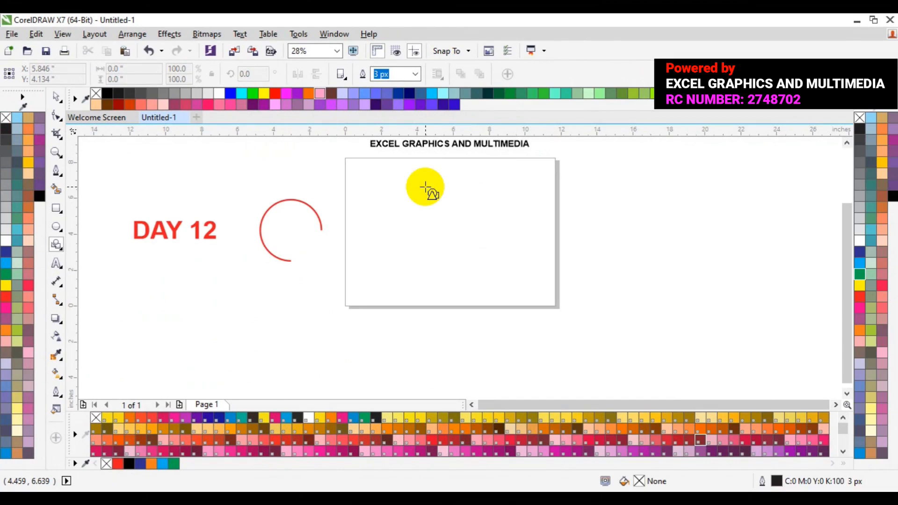
pyautogui.moveTo(425, 187); pyautogui.dragTo(491, 270)
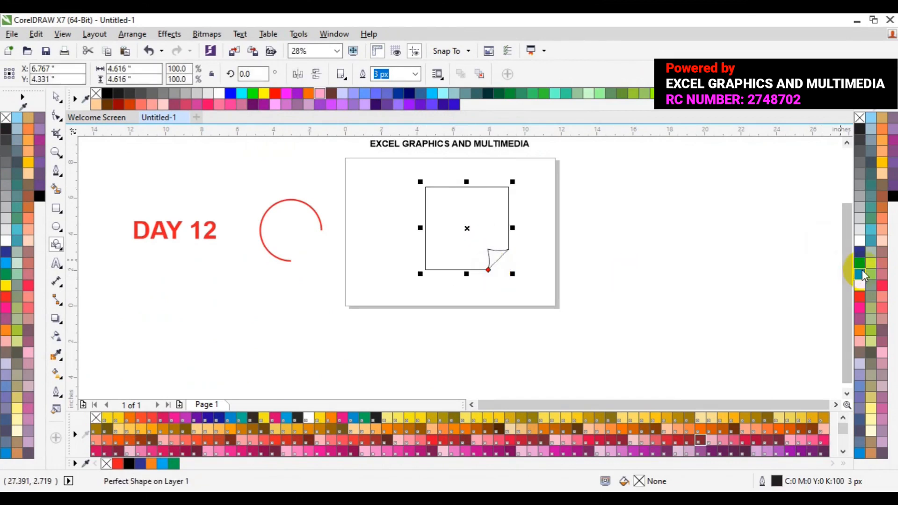
# - Give the folded-corner shape a cyan fill and white outline, and adjust the size of its corner fold
pyautogui.click(861, 264)
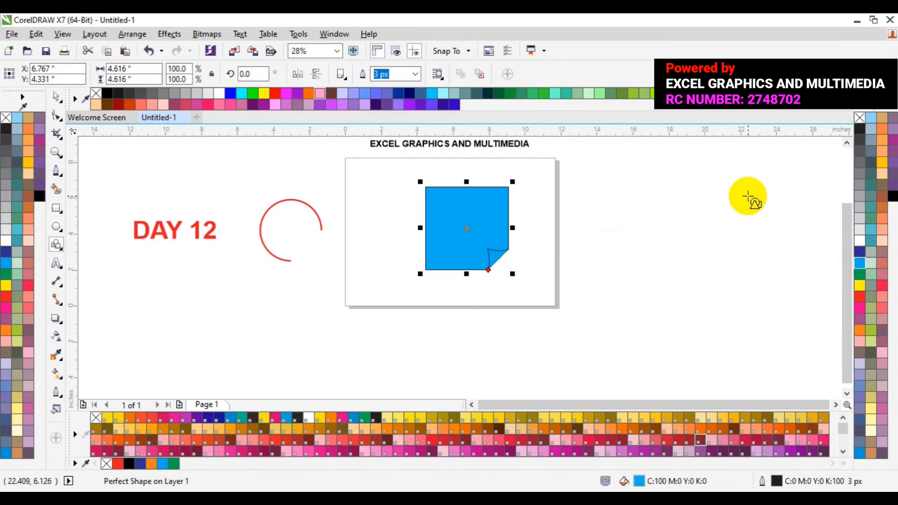
pyautogui.rightClick(858, 242)
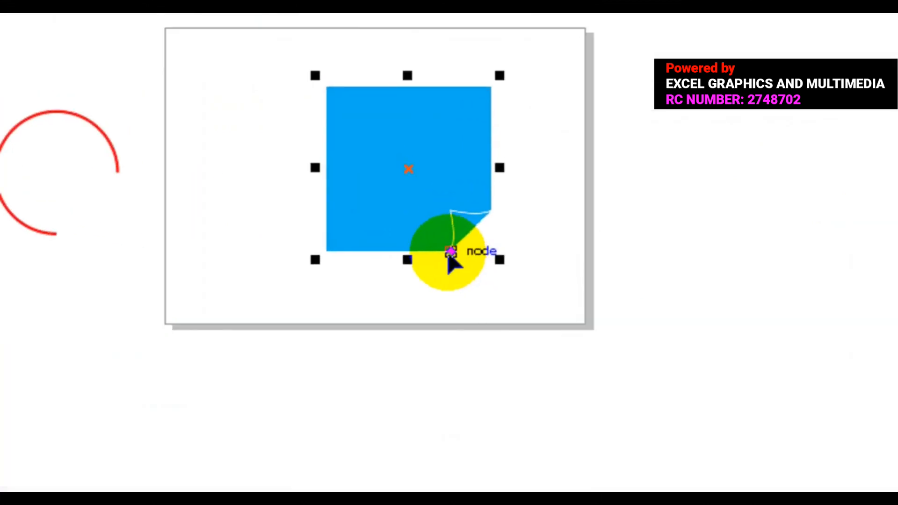
pyautogui.moveTo(450, 256); pyautogui.dragTo(423, 184)
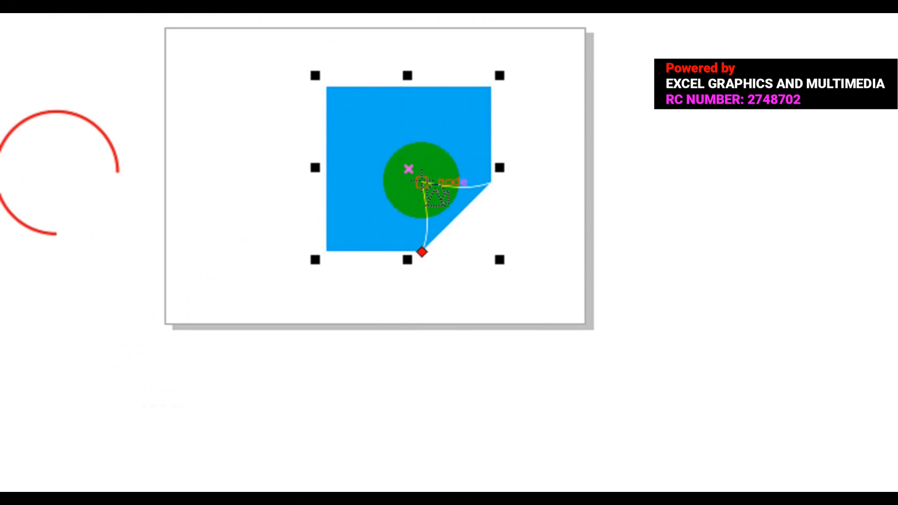
pyautogui.moveTo(423, 251); pyautogui.dragTo(429, 160)
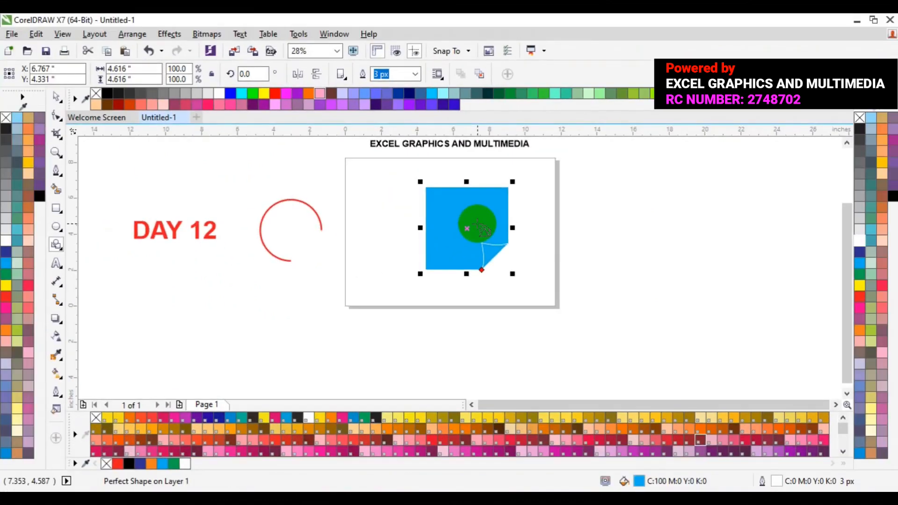
# - Delete the folded-corner shape and draw a red-filled heart about 3.63 by 3.63 inches on the page
pyautogui.press('Delete')
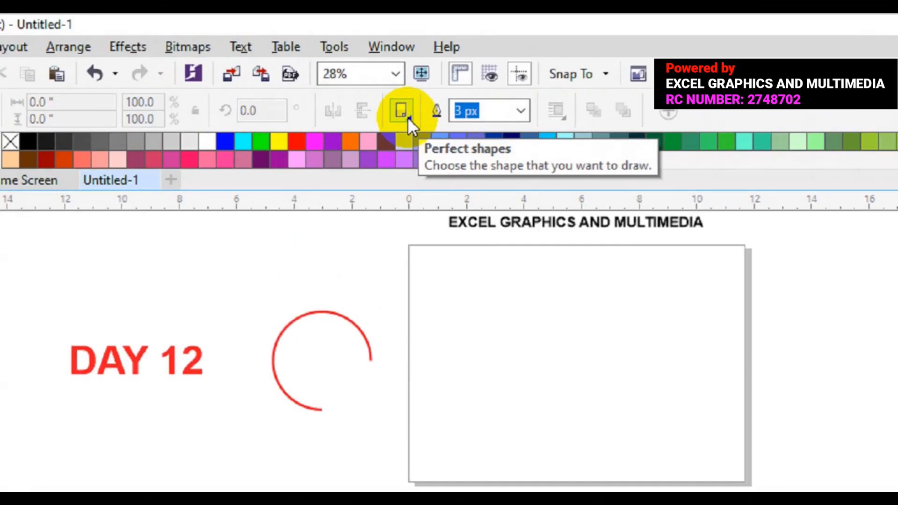
pyautogui.click(343, 76)
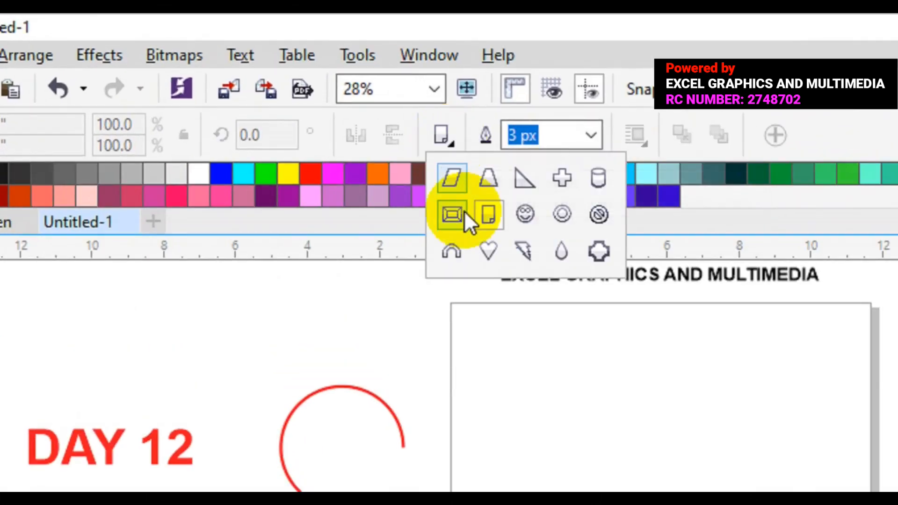
pyautogui.click(494, 255)
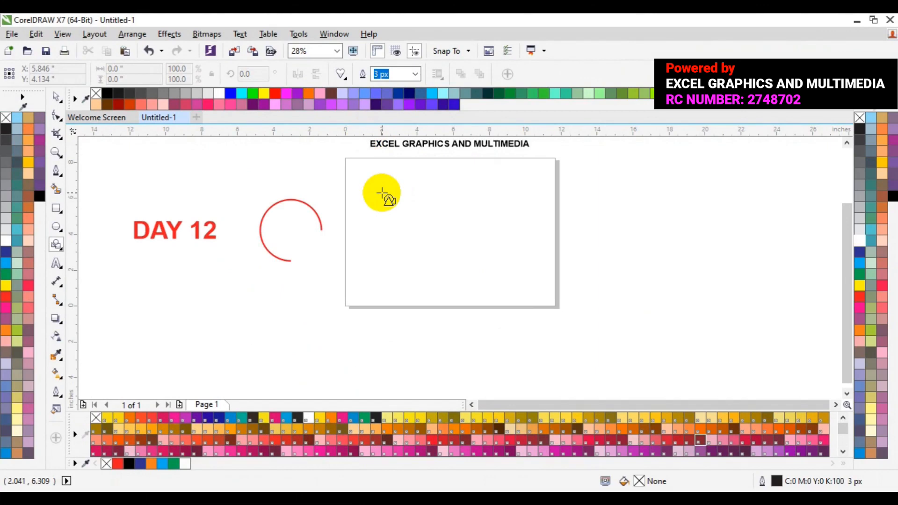
pyautogui.moveTo(382, 192); pyautogui.dragTo(447, 258)
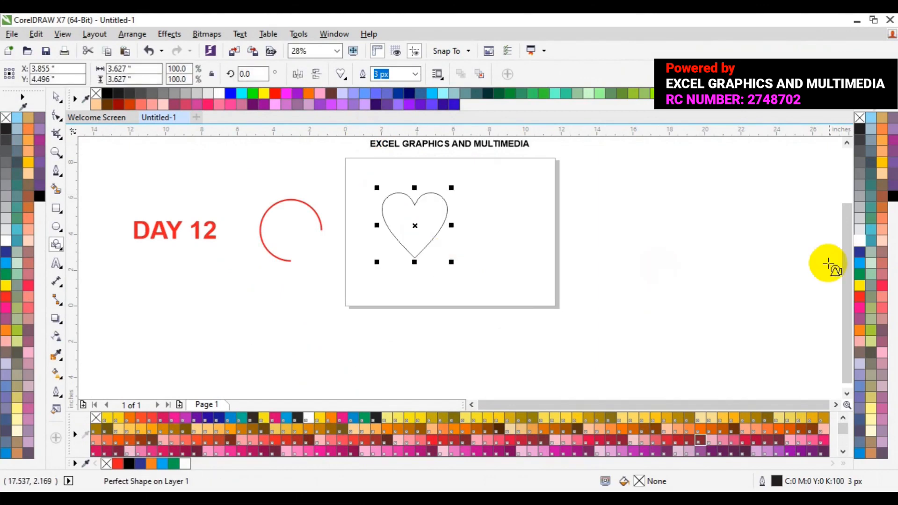
pyautogui.click(861, 297)
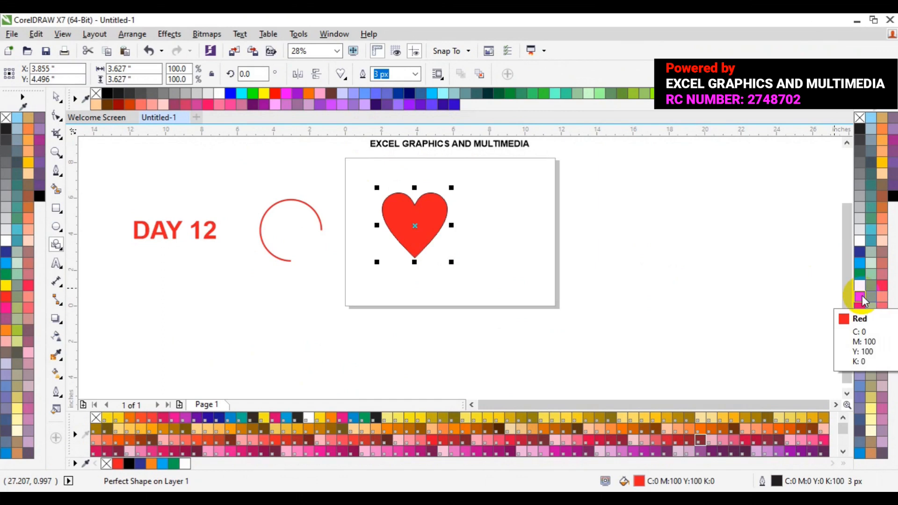
# - Delete the heart and draw an upward arrow from the Arrow Shapes, about 3.15 by 3.15 inches, near the page's centre
pyautogui.press('Delete')
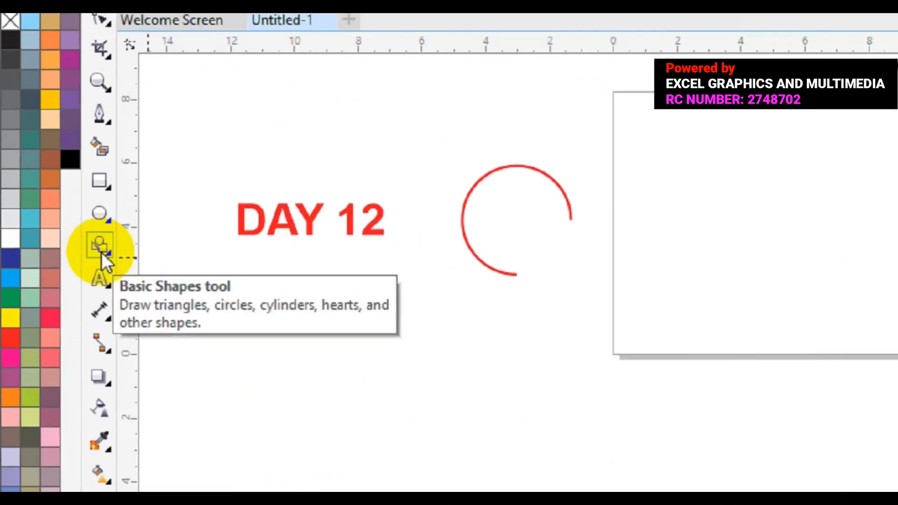
pyautogui.click(57, 250)
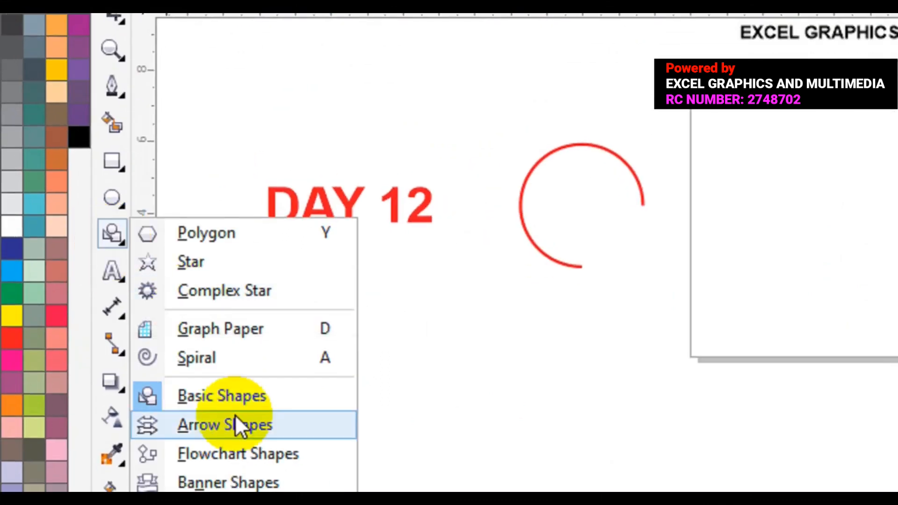
pyautogui.click(234, 435)
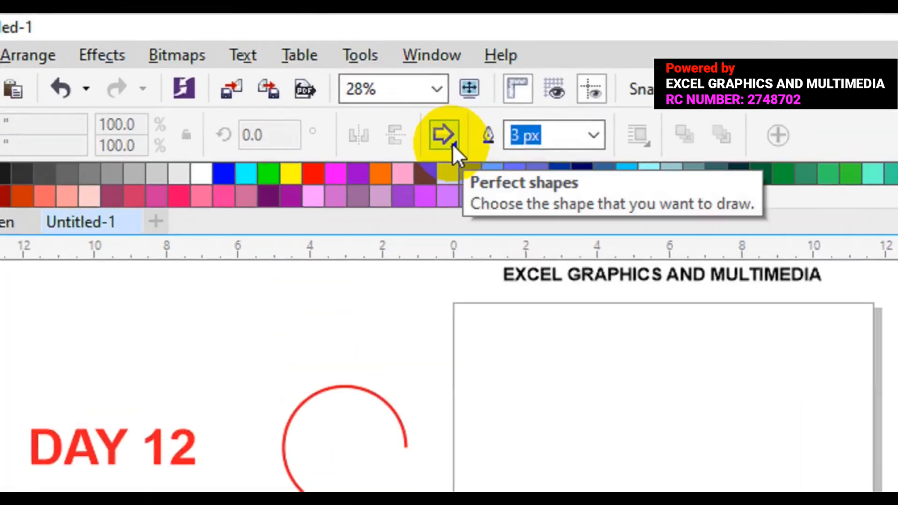
pyautogui.click(453, 144)
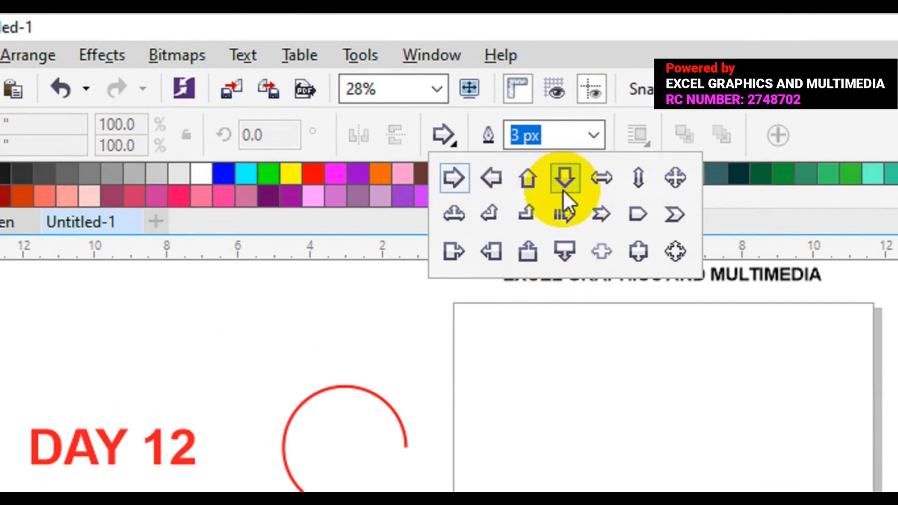
pyautogui.click(528, 186)
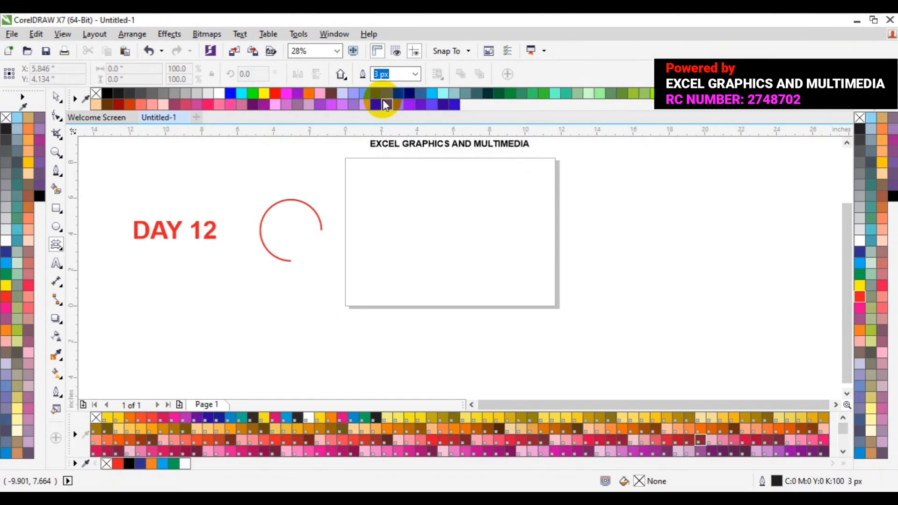
pyautogui.moveTo(410, 198); pyautogui.dragTo(475, 262)
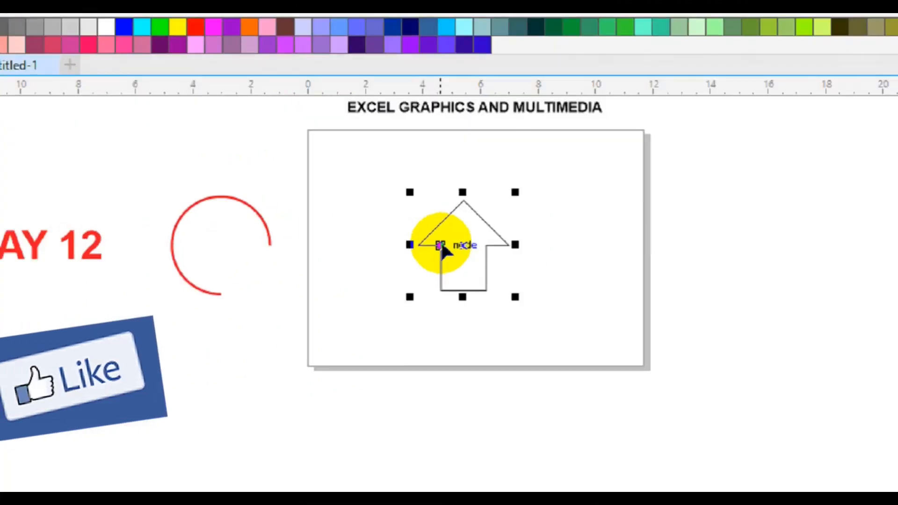
# - Reshape the upward arrow with its control node so the shaft is narrower and the head flatter
pyautogui.moveTo(429, 232); pyautogui.dragTo(436, 224)
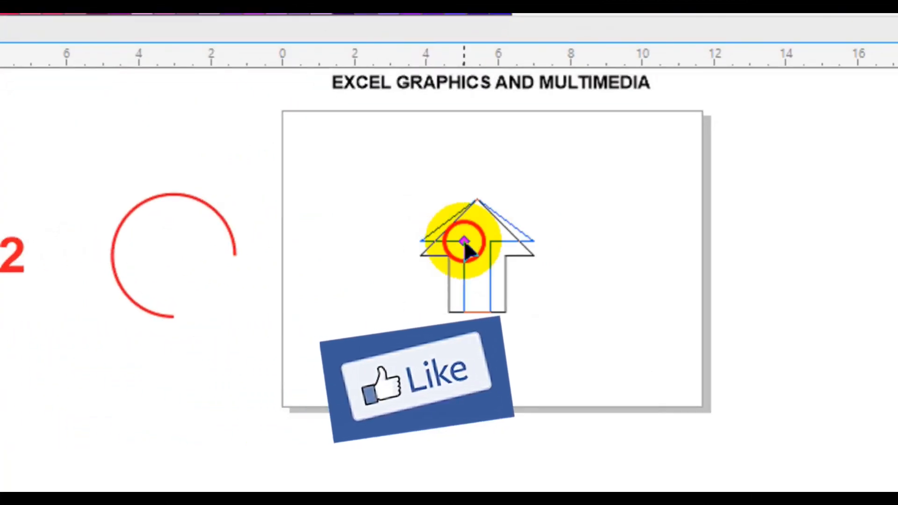
pyautogui.moveTo(465, 241); pyautogui.dragTo(472, 233)
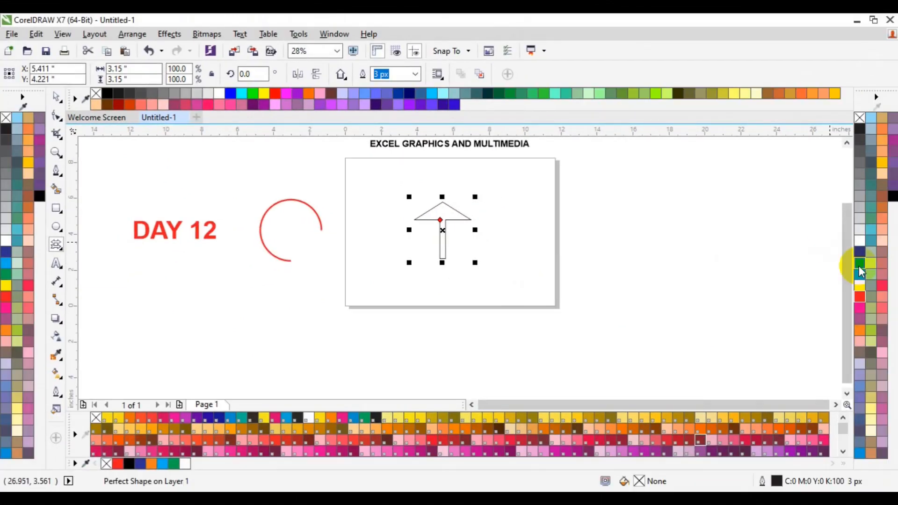
# - Fill the upward arrow with cyan and give it a red outline 10 px wide
pyautogui.click(858, 266)
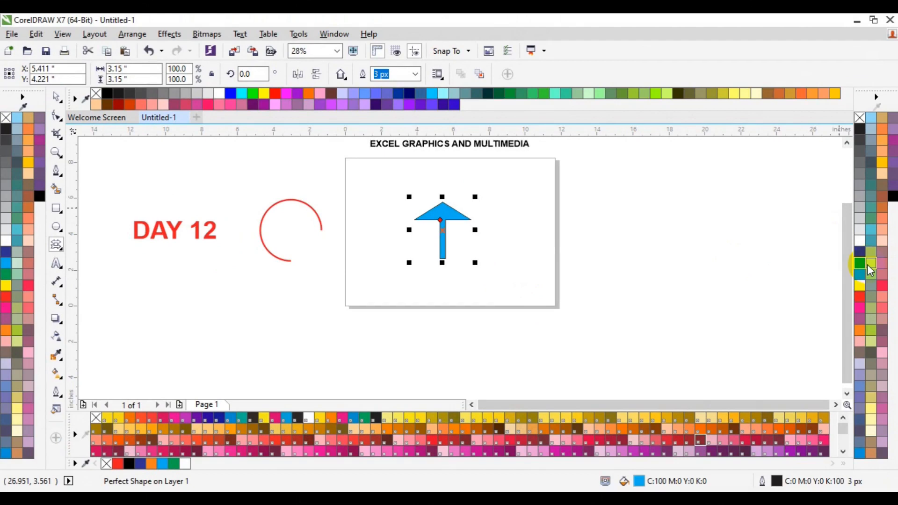
pyautogui.rightClick(860, 294)
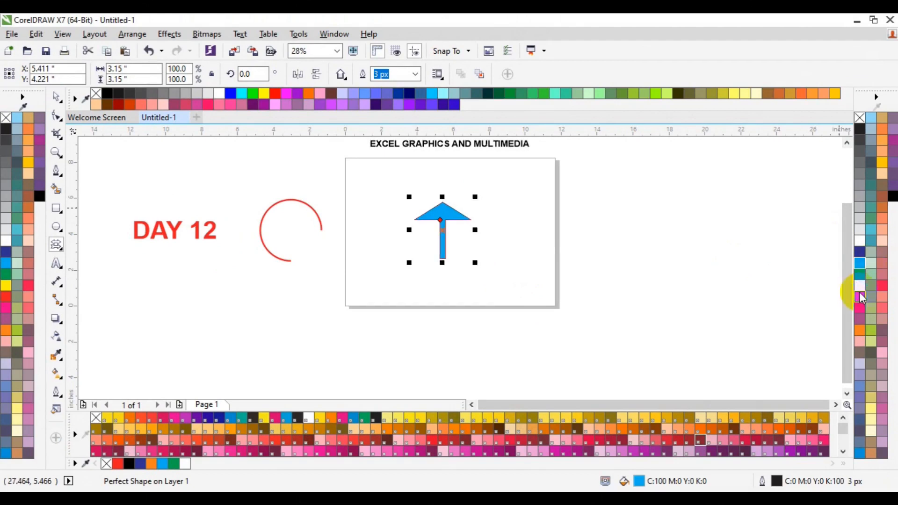
pyautogui.click(415, 74)
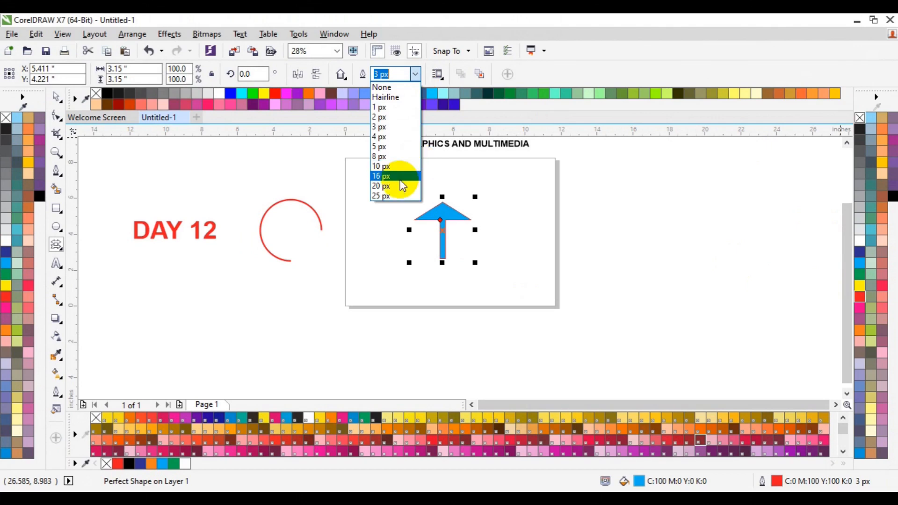
pyautogui.click(397, 166)
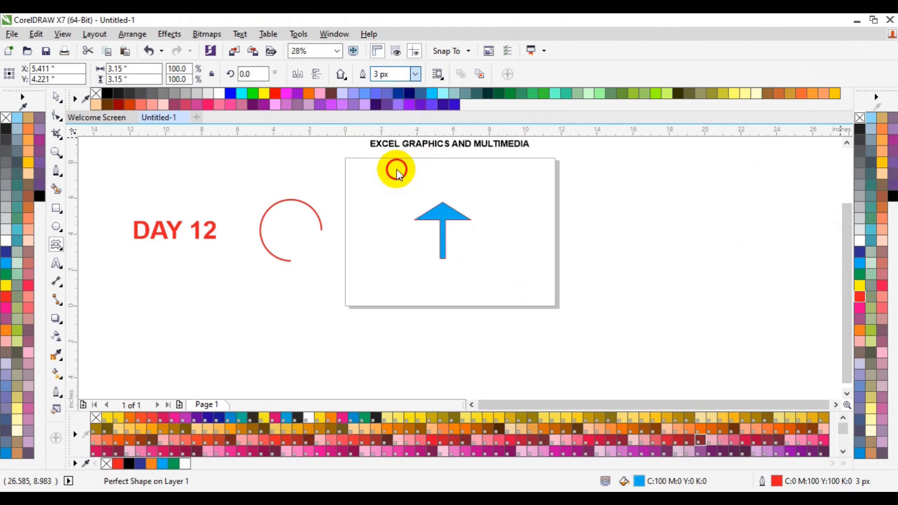
# - Set the upward arrow's outline width to 16 px and delete the arrow from the page
pyautogui.click(416, 75)
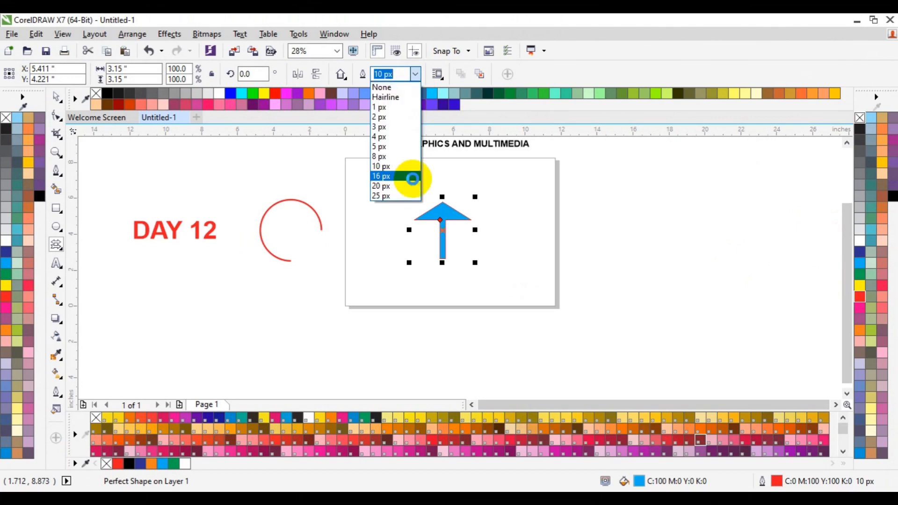
pyautogui.click(412, 177)
pyautogui.click(57, 100)
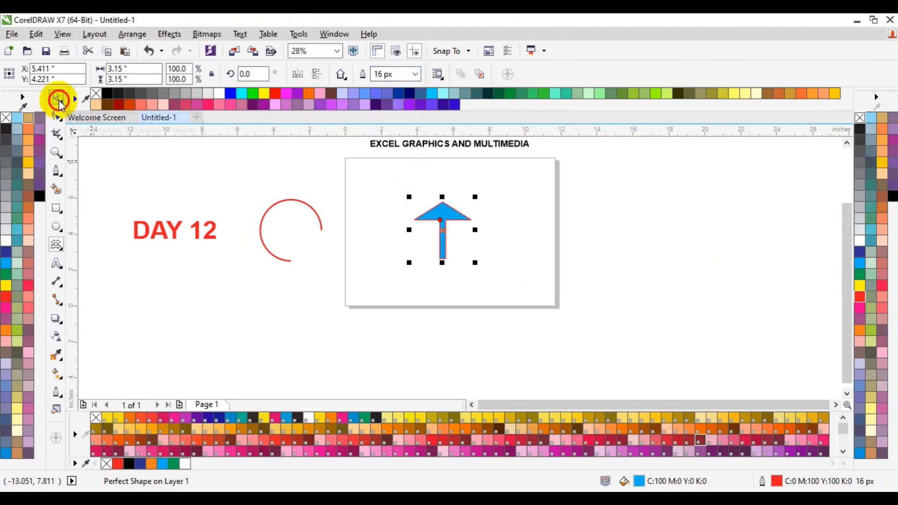
pyautogui.press('Delete')
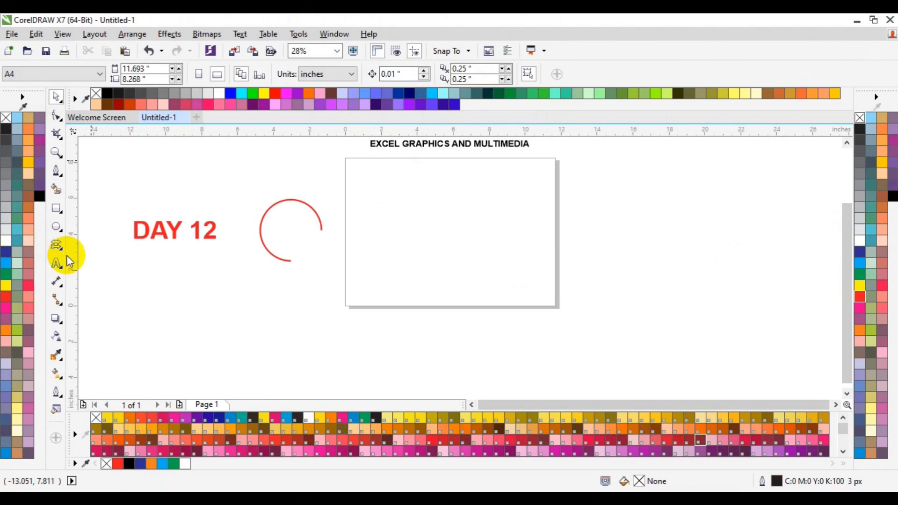
# - Draw a wavy banner from the Banner Shapes, about 4.47 by 4.47 inches, on the page and deepen its waves with the control node
pyautogui.click(62, 247)
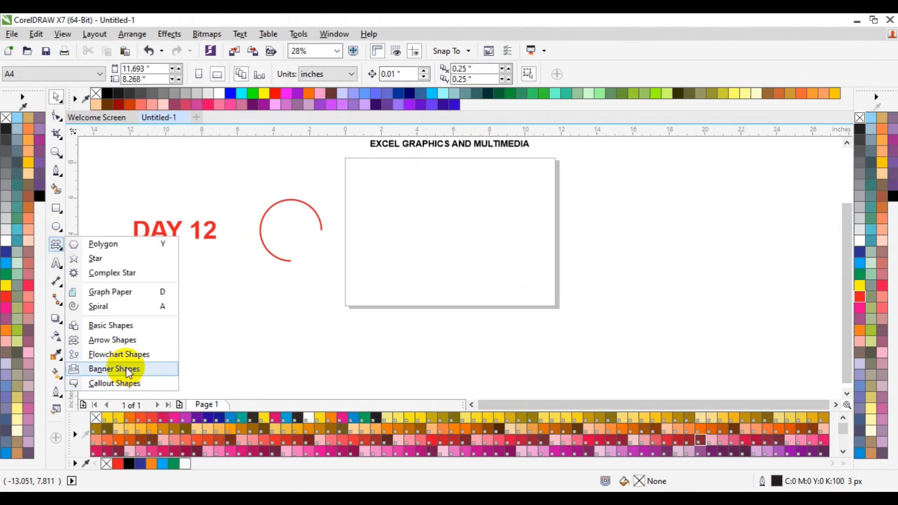
pyautogui.click(129, 369)
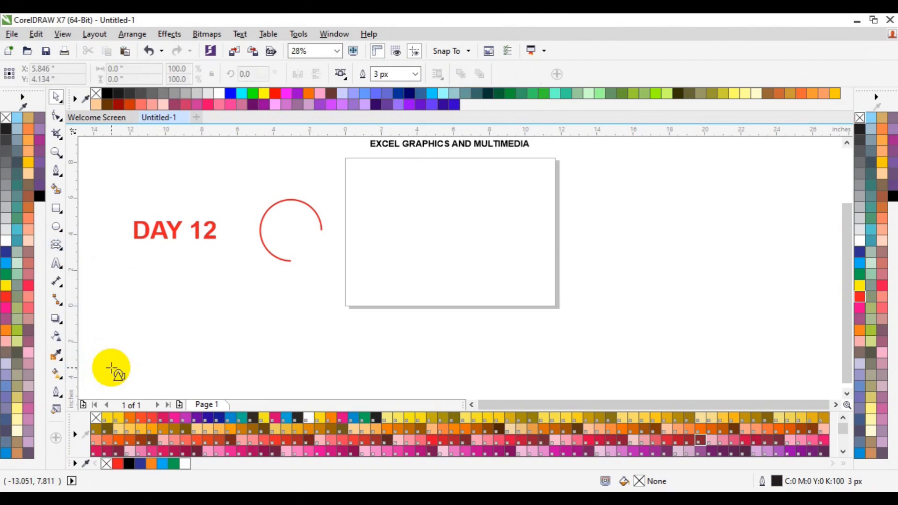
pyautogui.click(342, 75)
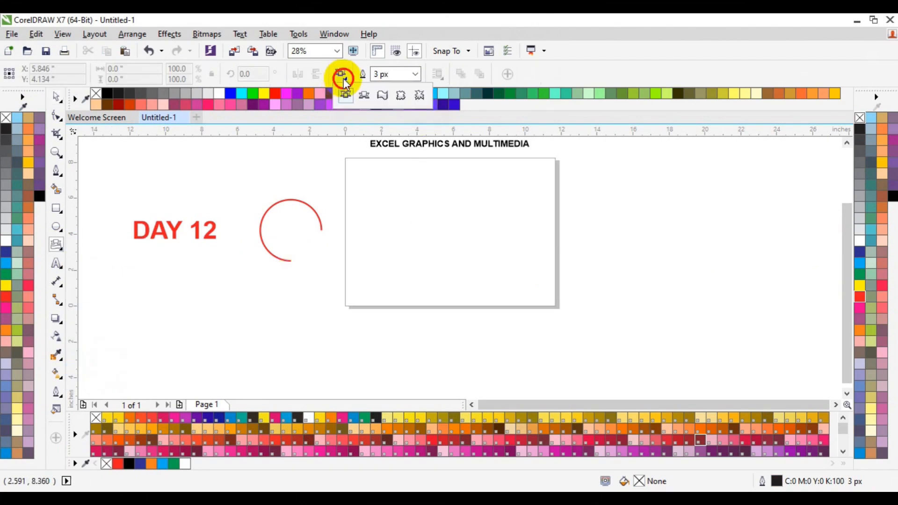
pyautogui.click(383, 96)
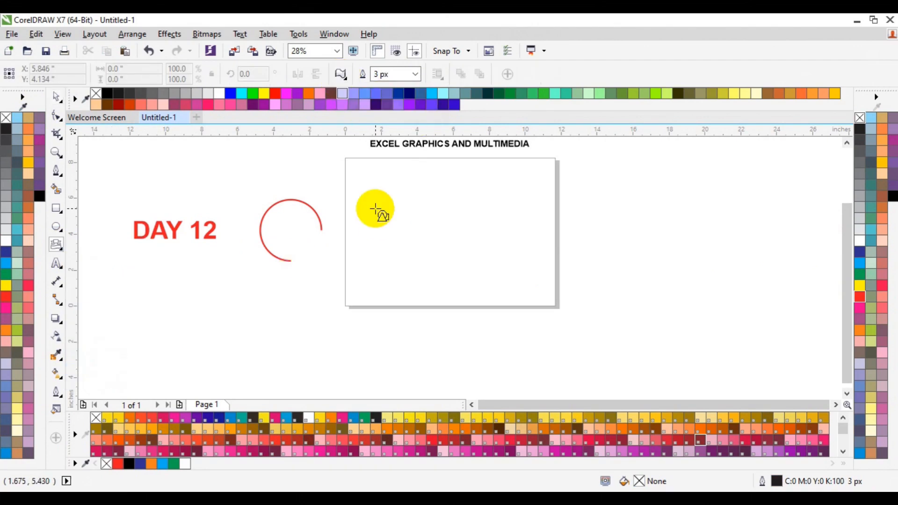
pyautogui.moveTo(375, 209); pyautogui.dragTo(460, 293)
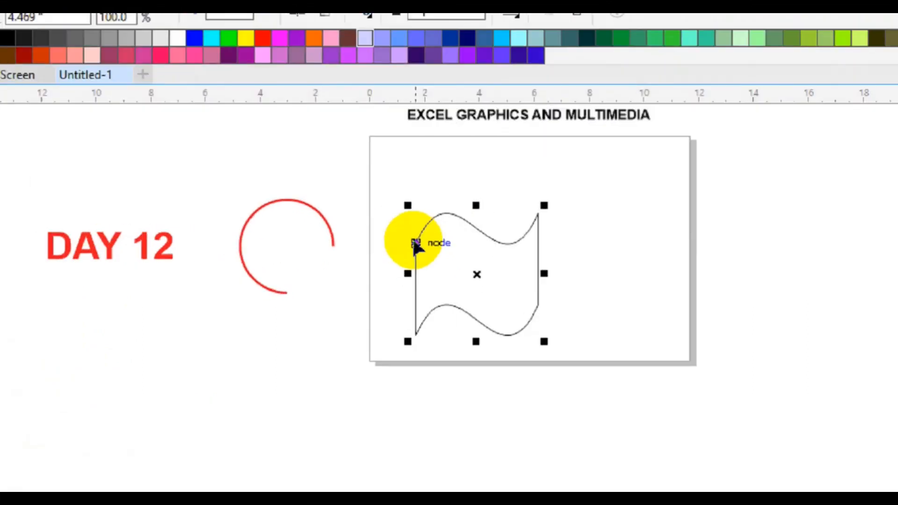
pyautogui.moveTo(415, 242); pyautogui.dragTo(436, 257)
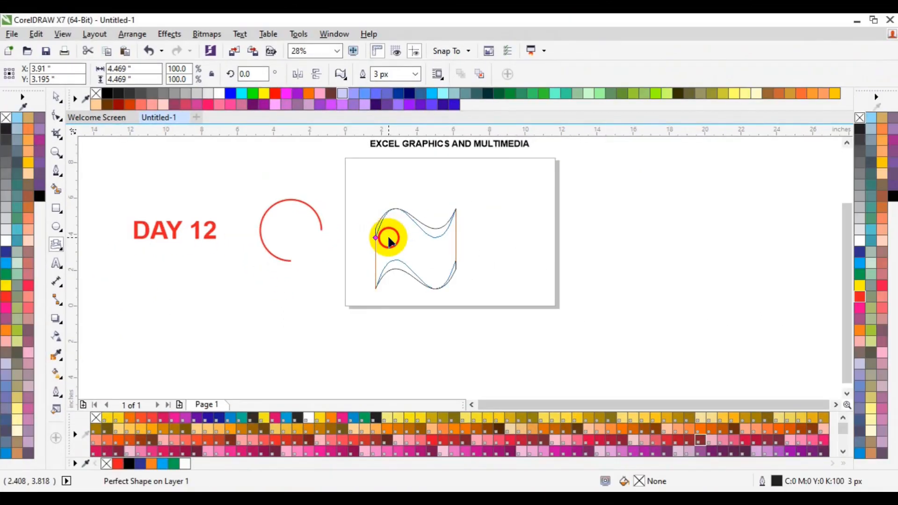
pyautogui.moveTo(389, 240); pyautogui.dragTo(395, 247)
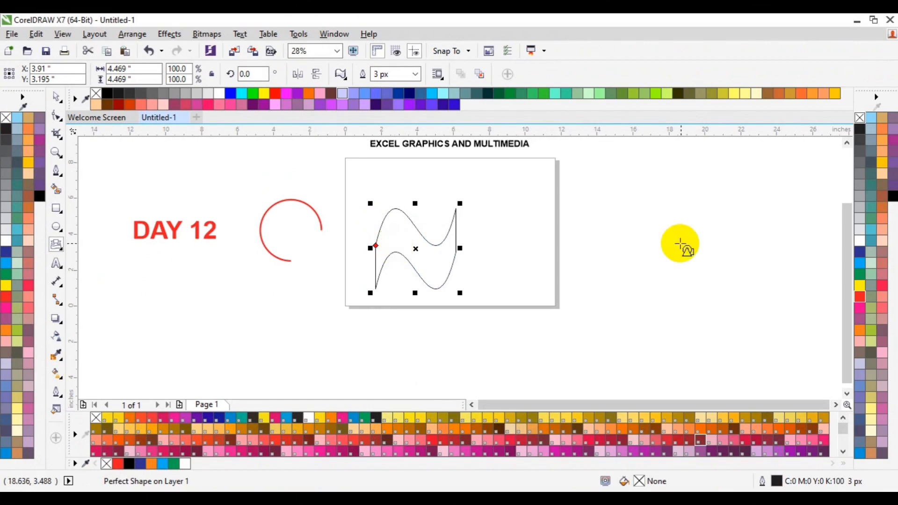
# - Fill the wavy banner with blue and delete it from the page
pyautogui.click(860, 254)
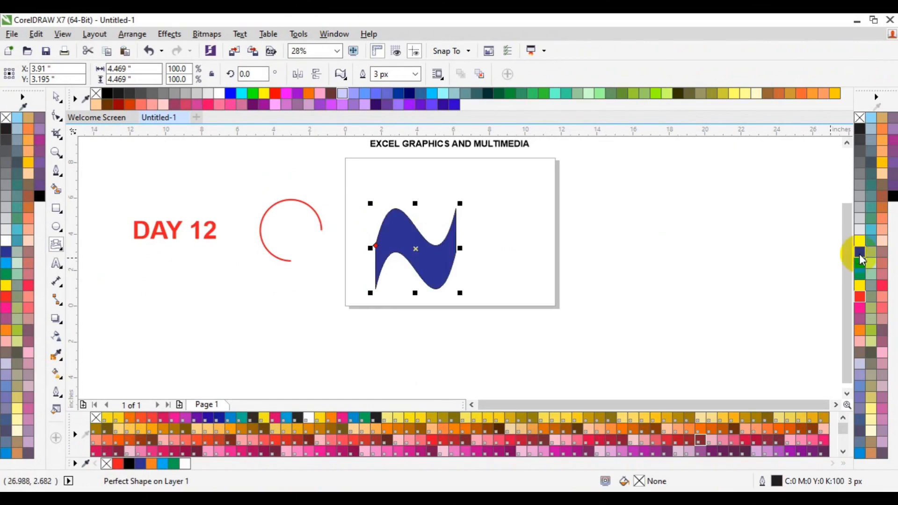
pyautogui.click(55, 98)
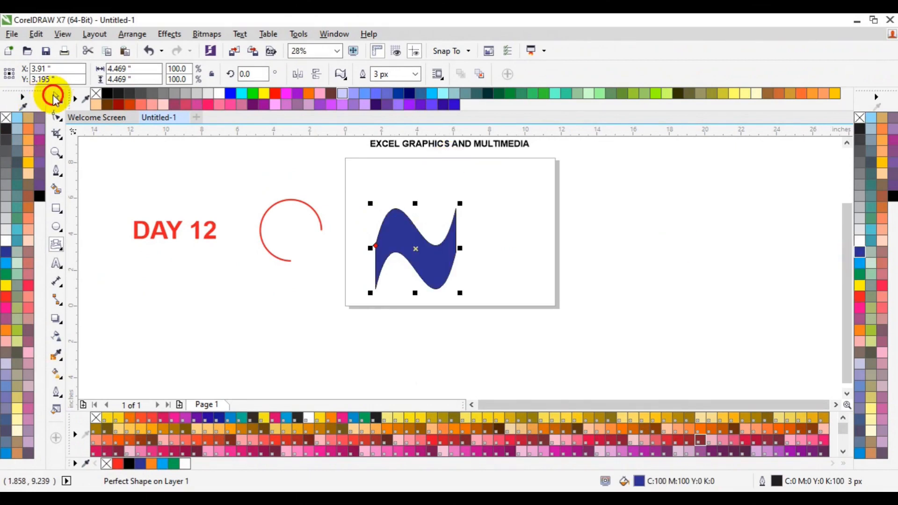
pyautogui.press('Delete')
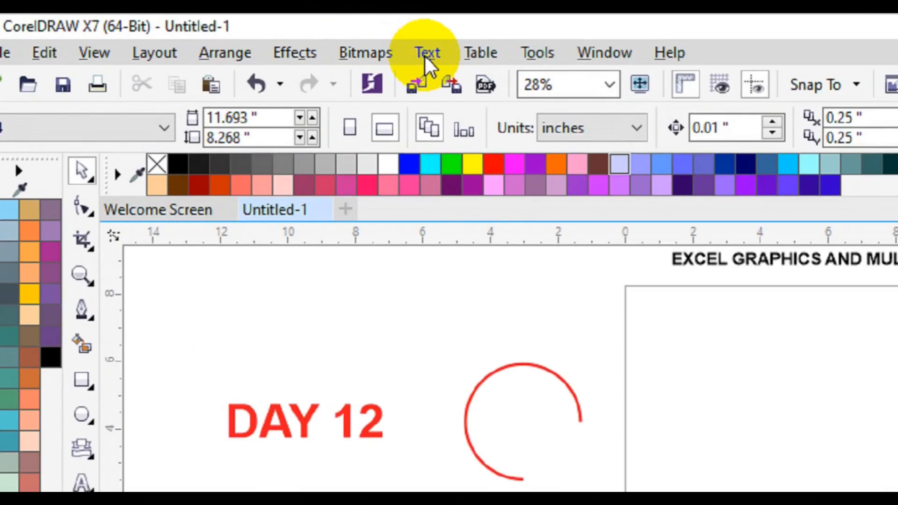
# - Open Insert Character and set its font to Wingdings
pyautogui.click(240, 35)
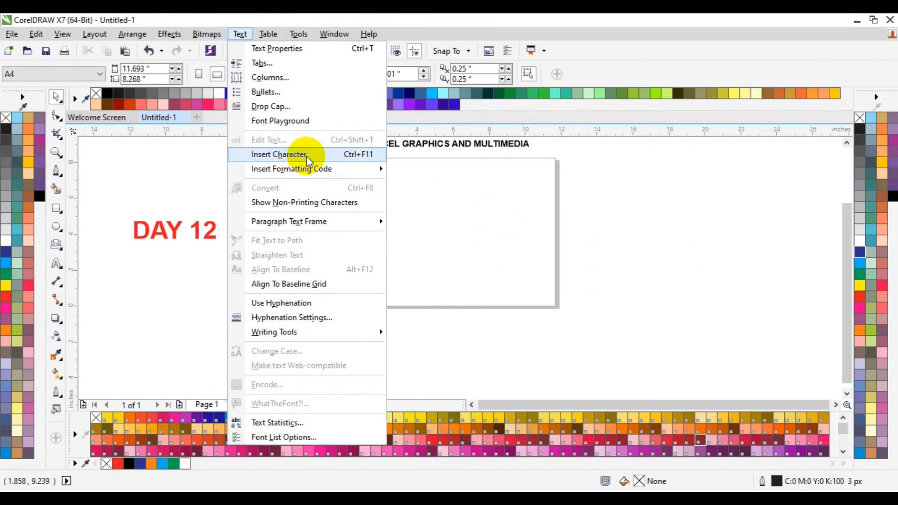
pyautogui.click(307, 156)
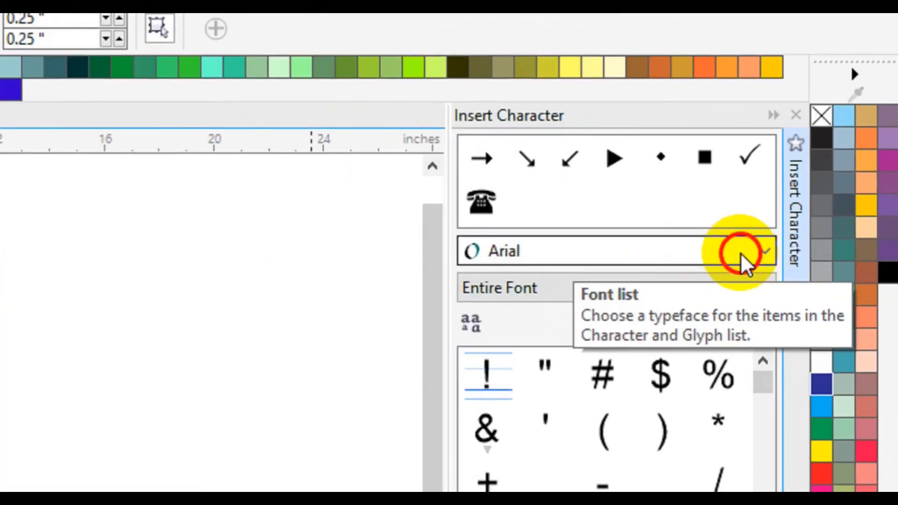
pyautogui.click(740, 253)
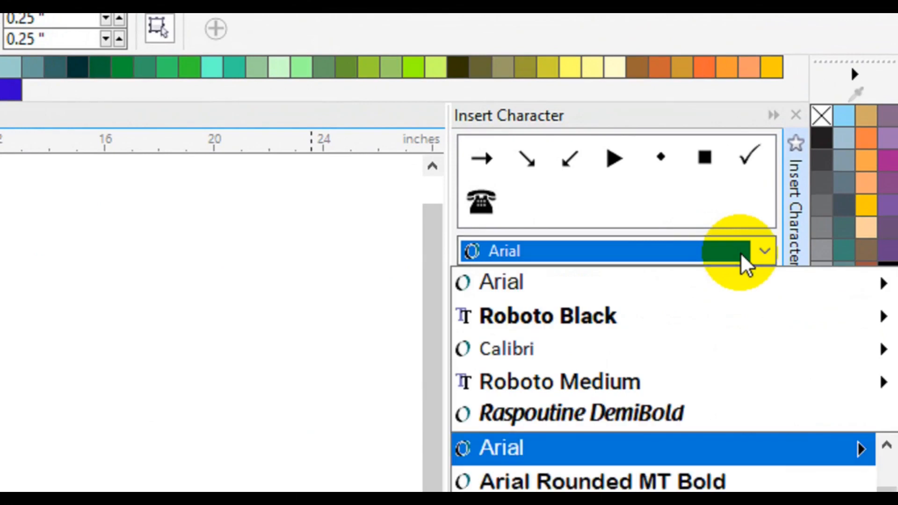
pyautogui.write('Wingdings')
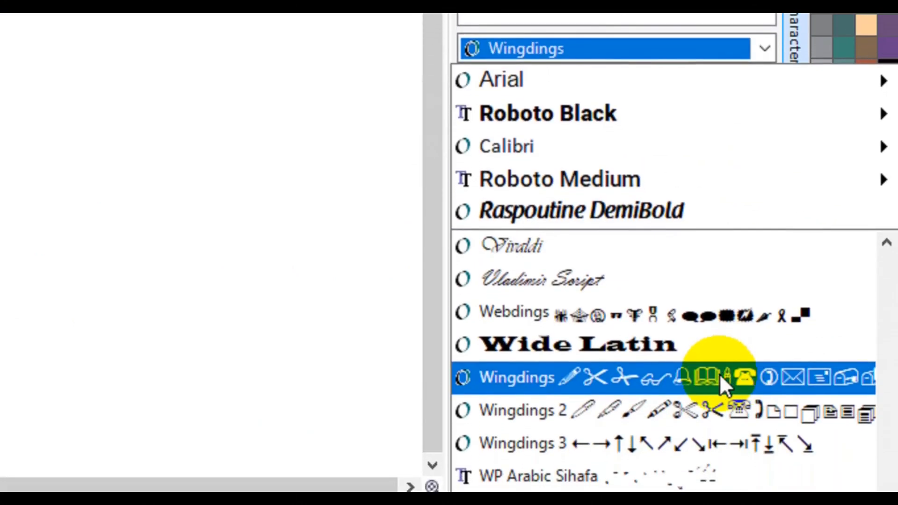
pyautogui.click(720, 375)
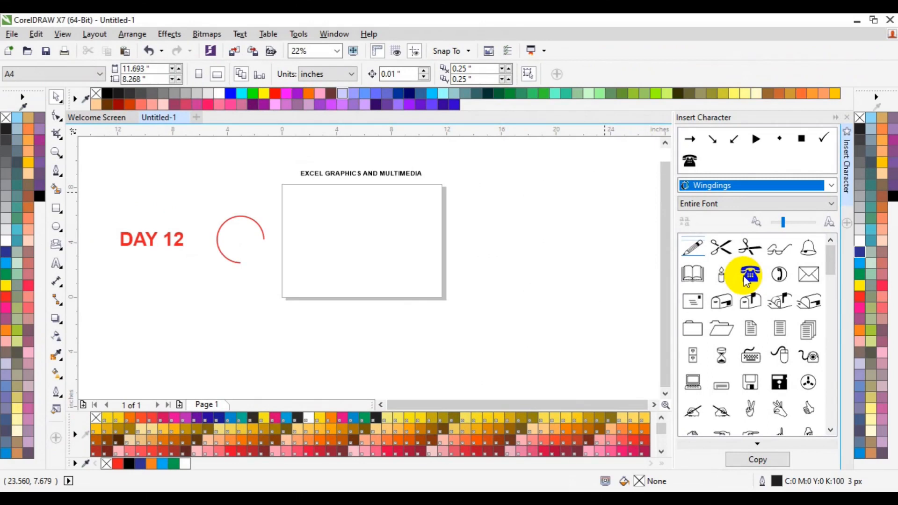
# - Insert the solid telephone symbol at the page's centre, enlarge it to about 2.28 by 1.84 inches and fill it with cyan
pyautogui.click(590, 203)
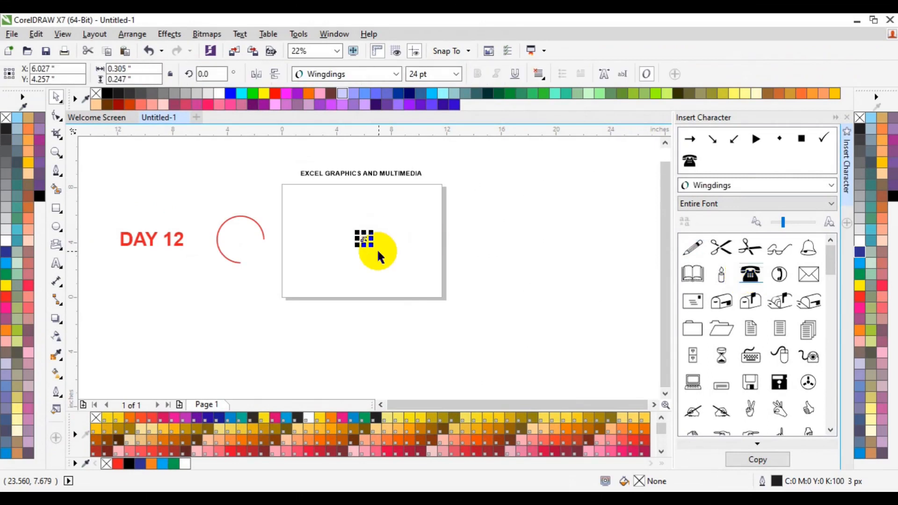
pyautogui.click(374, 246)
pyautogui.moveTo(374, 246); pyautogui.dragTo(386, 266)
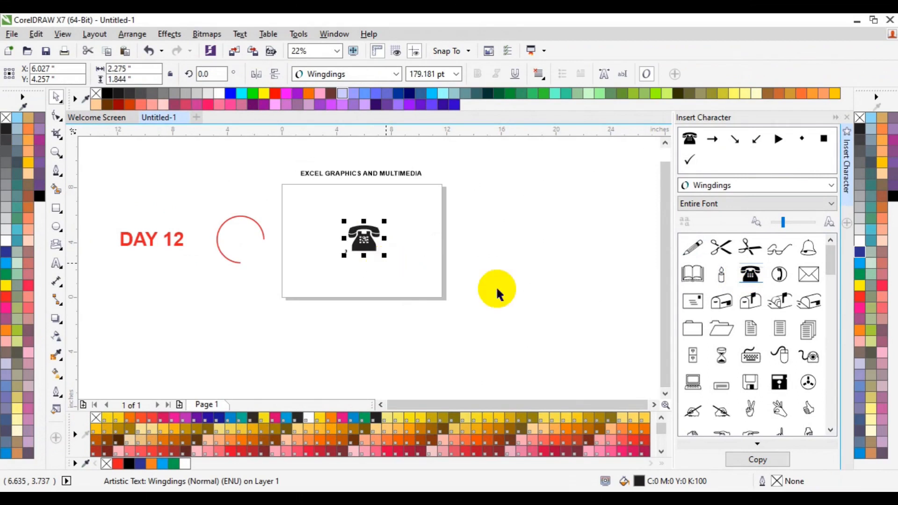
pyautogui.click(856, 265)
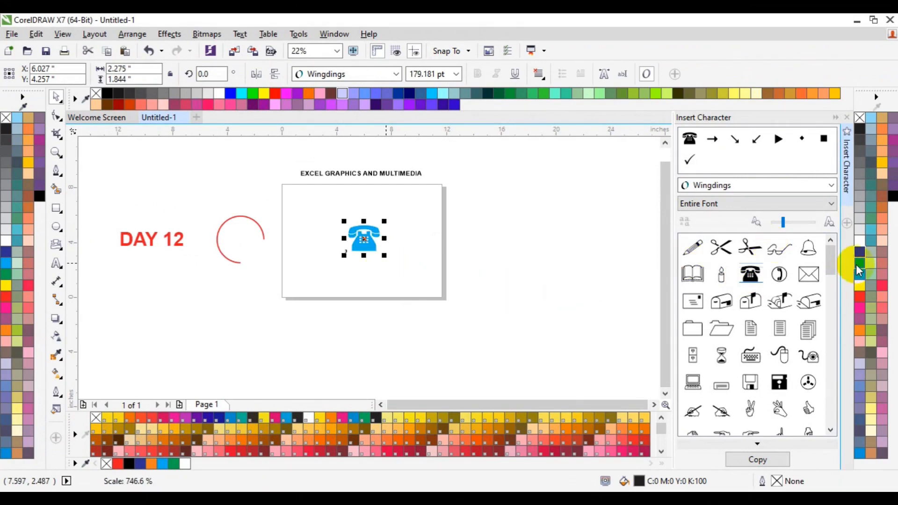
pyautogui.click(567, 259)
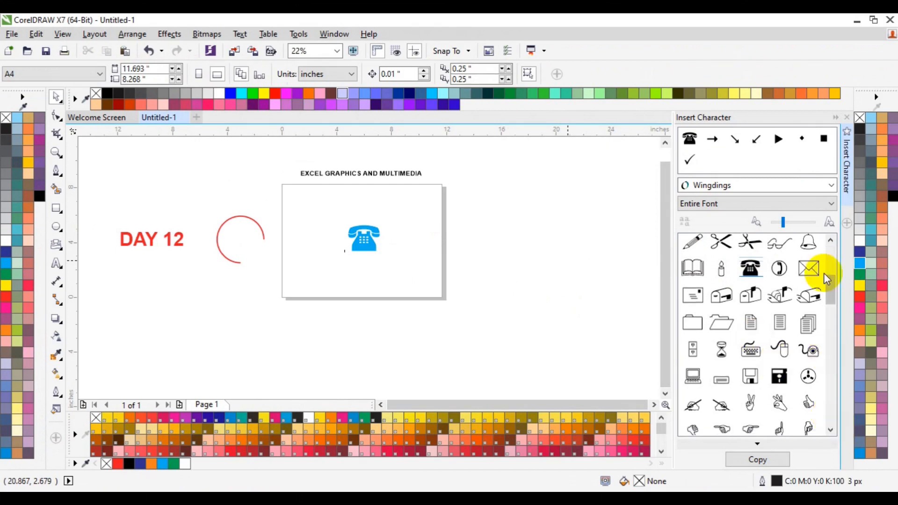
# - Browse the Wingdings symbols and switch the character font to Wingdings 2
pyautogui.click(830, 296)
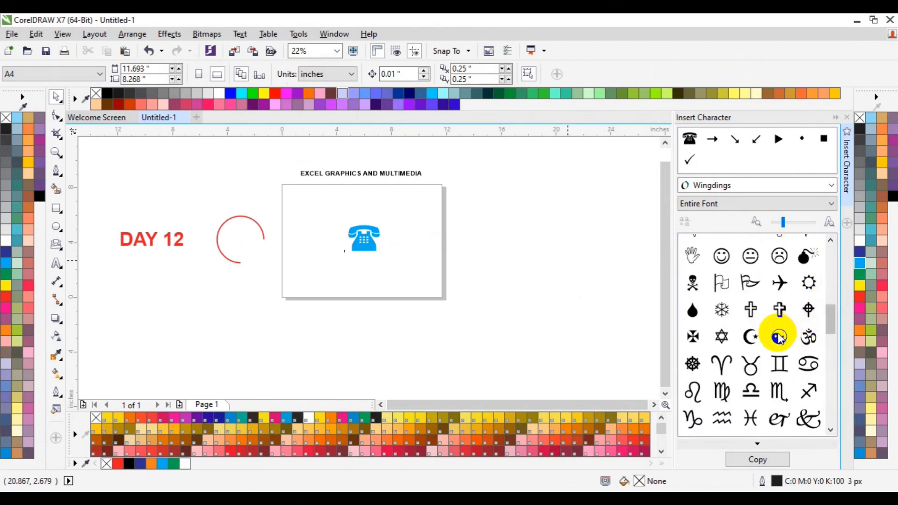
pyautogui.scroll(-3, 779, 334)
pyautogui.scroll(-3, 833, 346)
pyautogui.moveTo(830, 347); pyautogui.dragTo(827, 421)
pyautogui.click(834, 187)
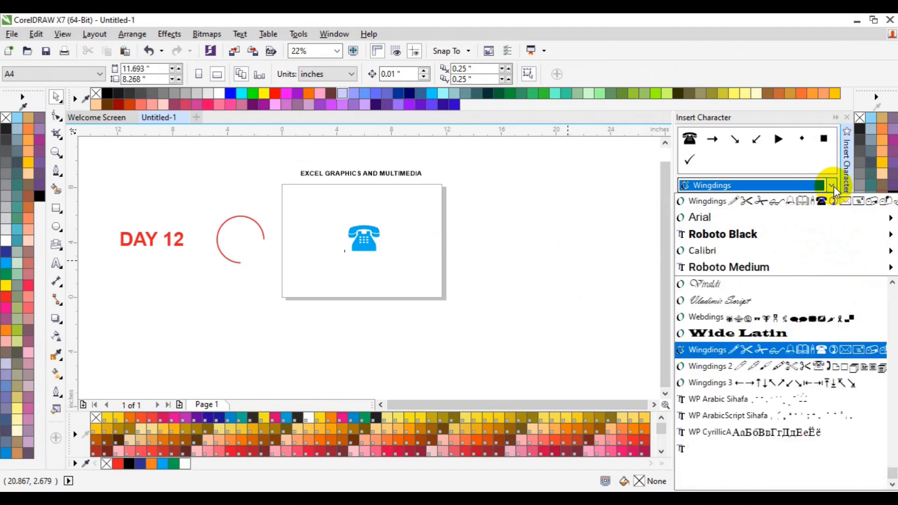
pyautogui.click(791, 369)
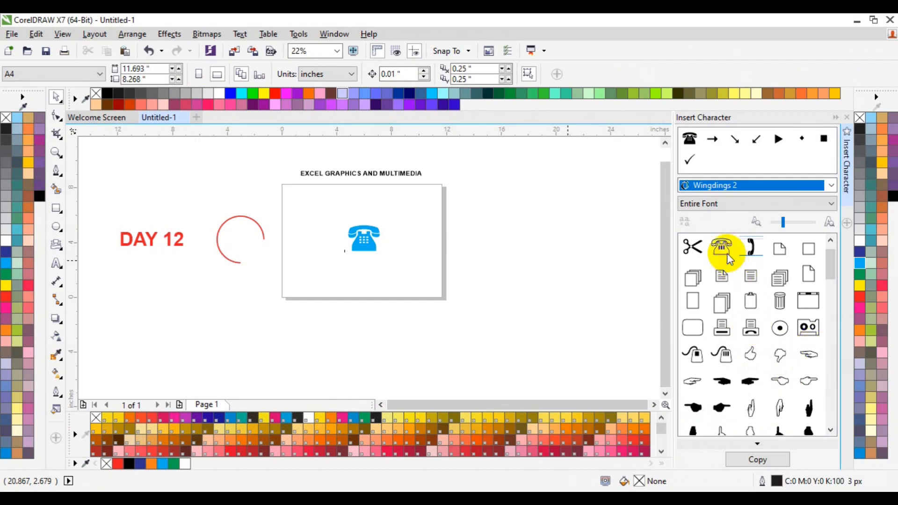
# - Place the outlined telephone symbol, about 3.52 by 2.85 inches, in the page's lower-left corner and fill it with red
pyautogui.moveTo(724, 254); pyautogui.dragTo(394, 276)
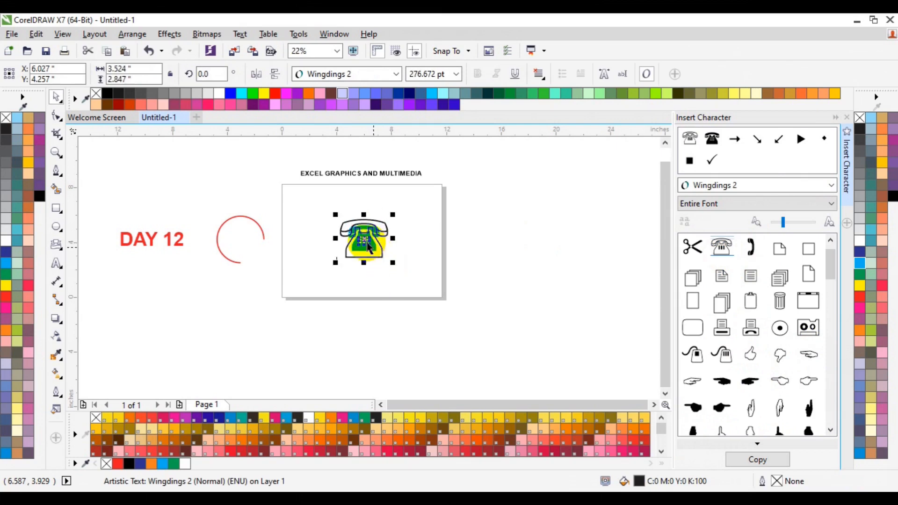
pyautogui.moveTo(366, 241); pyautogui.dragTo(320, 281)
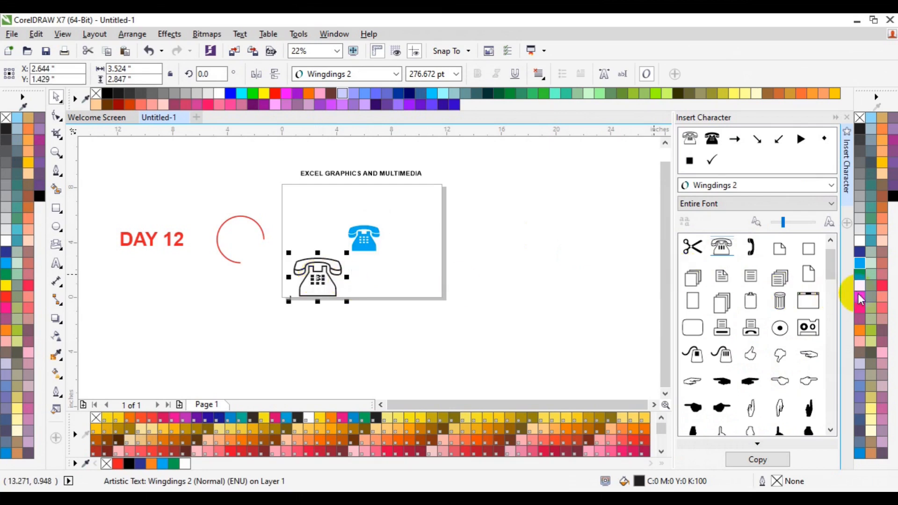
pyautogui.click(859, 296)
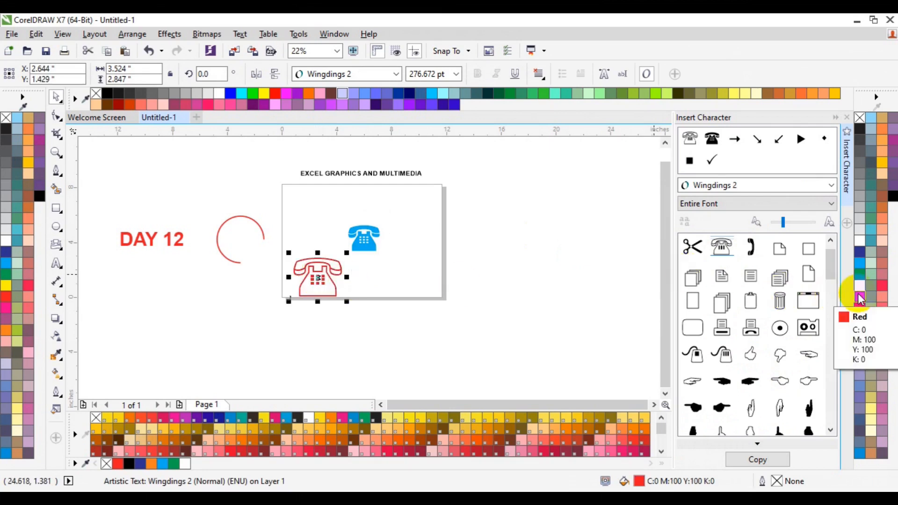
pyautogui.click(505, 318)
# - Place the scissors symbol, about 2.98 by 2.39 inches, across the page's bottom edge beside the red telephone and fill it with blue
pyautogui.click(694, 248)
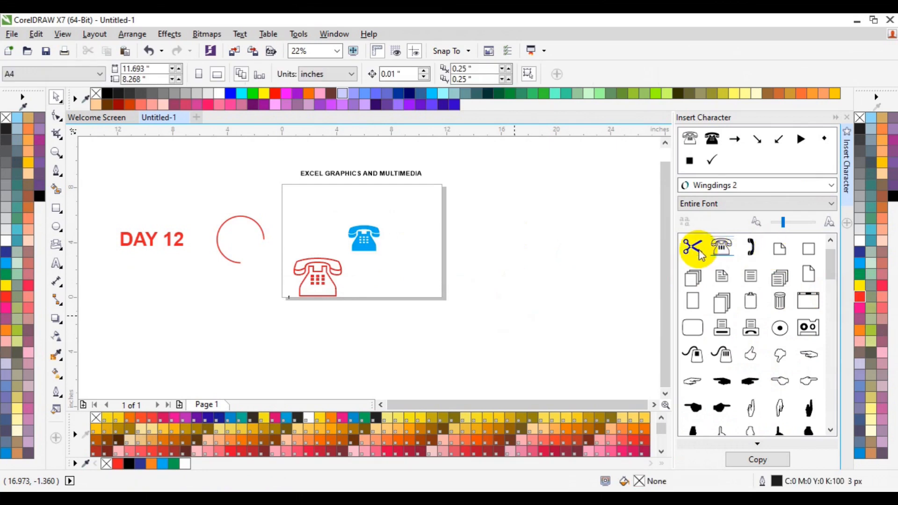
pyautogui.moveTo(698, 252); pyautogui.dragTo(388, 274)
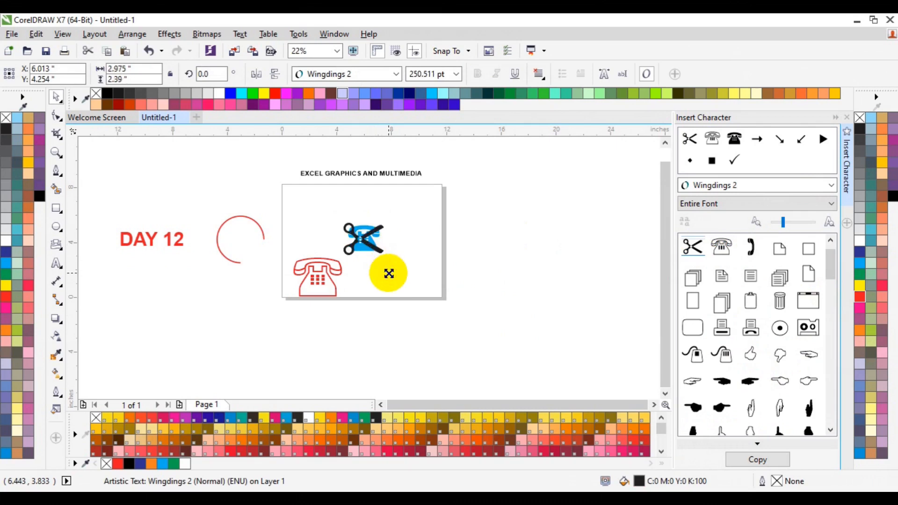
pyautogui.moveTo(367, 237); pyautogui.dragTo(396, 291)
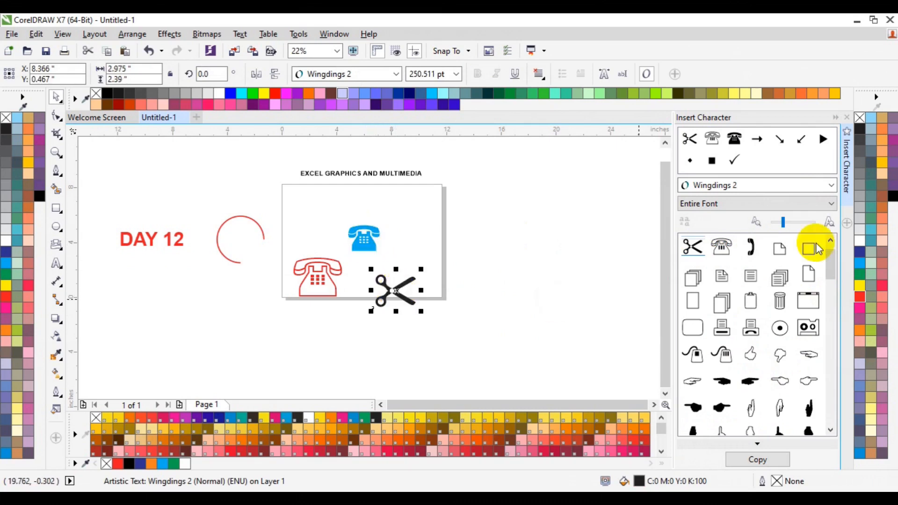
pyautogui.click(861, 250)
pyautogui.click(610, 261)
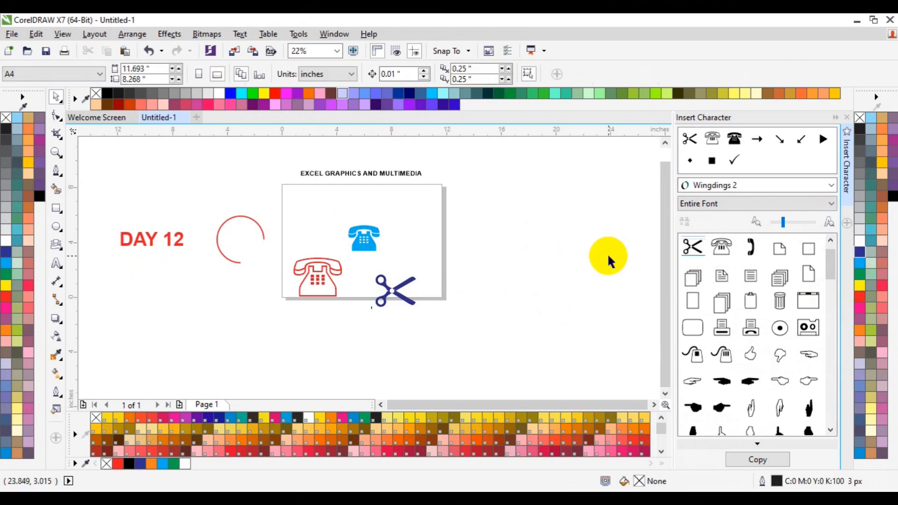